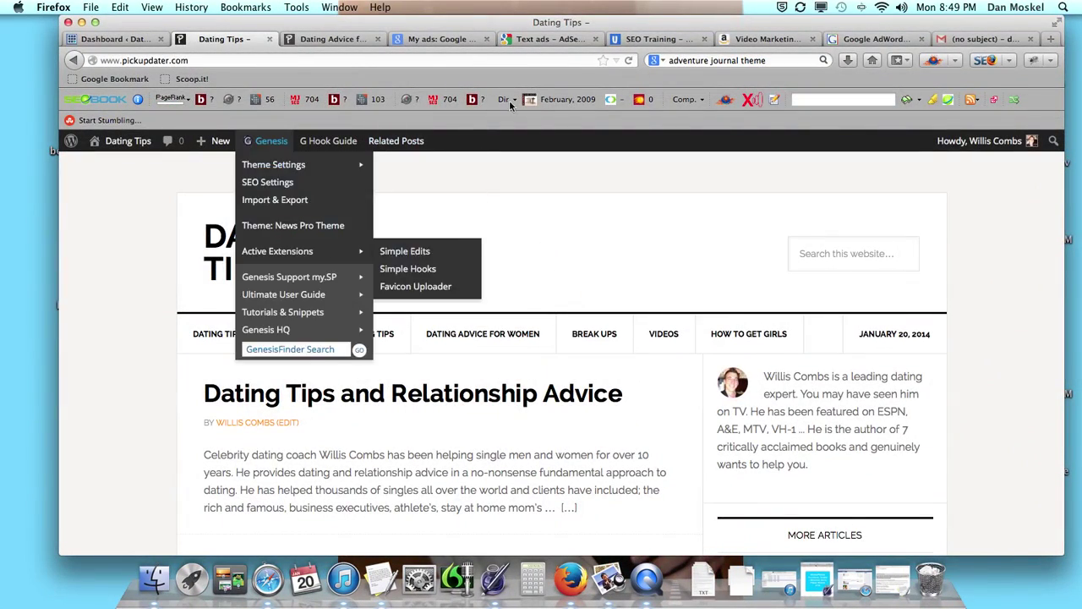
# Flip through the SEO Training, AdSense ad units and text-ads help tabs, ending on the Dating Advice for Men article.
pyautogui.click(664, 39)
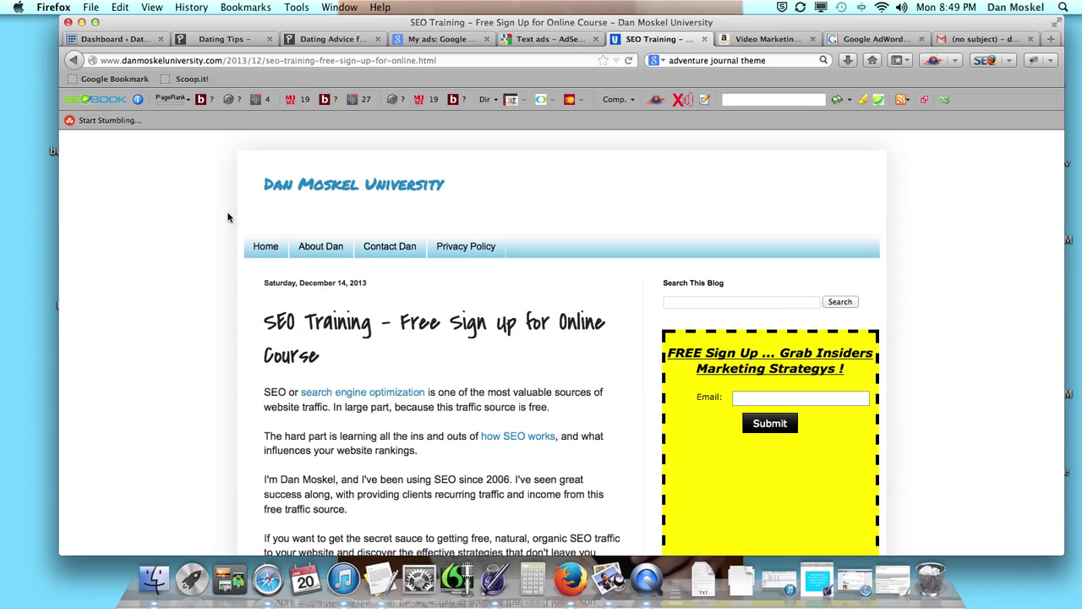
pyautogui.click(446, 40)
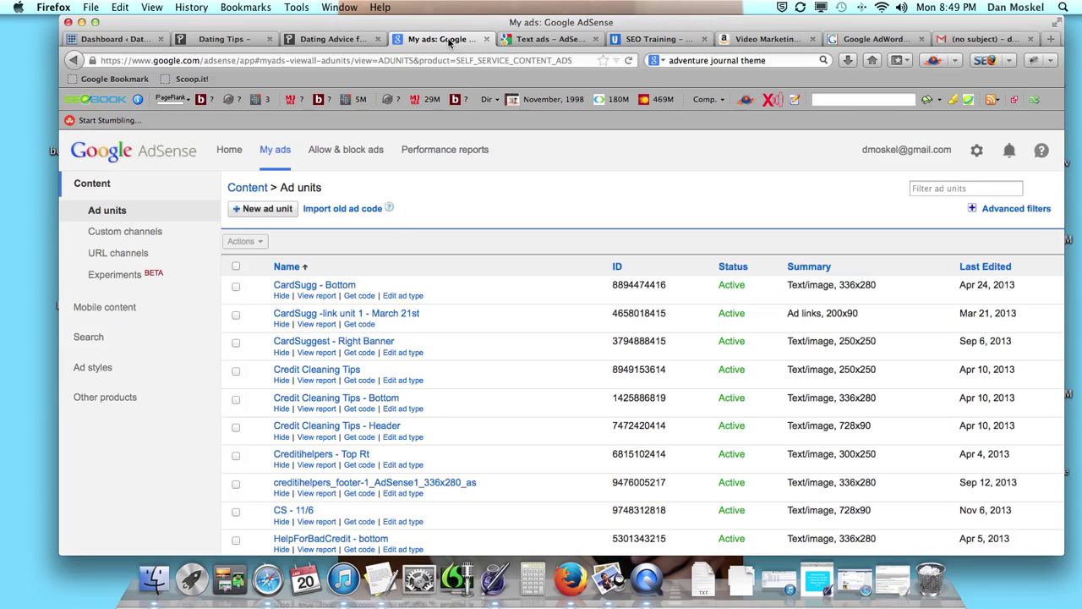
pyautogui.click(544, 39)
pyautogui.scroll(5, 421, 246)
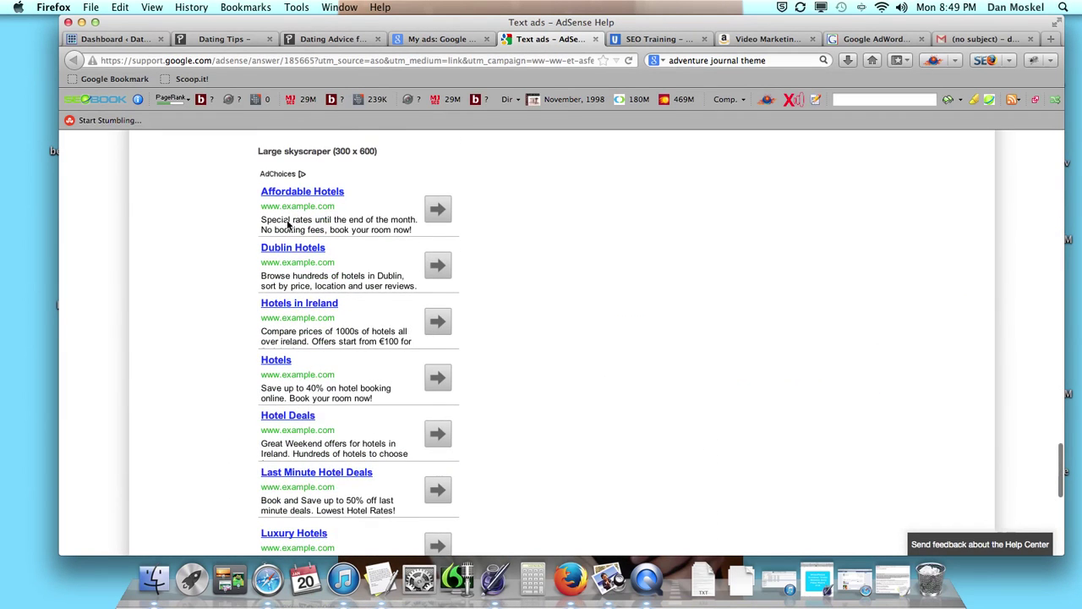
pyautogui.click(319, 40)
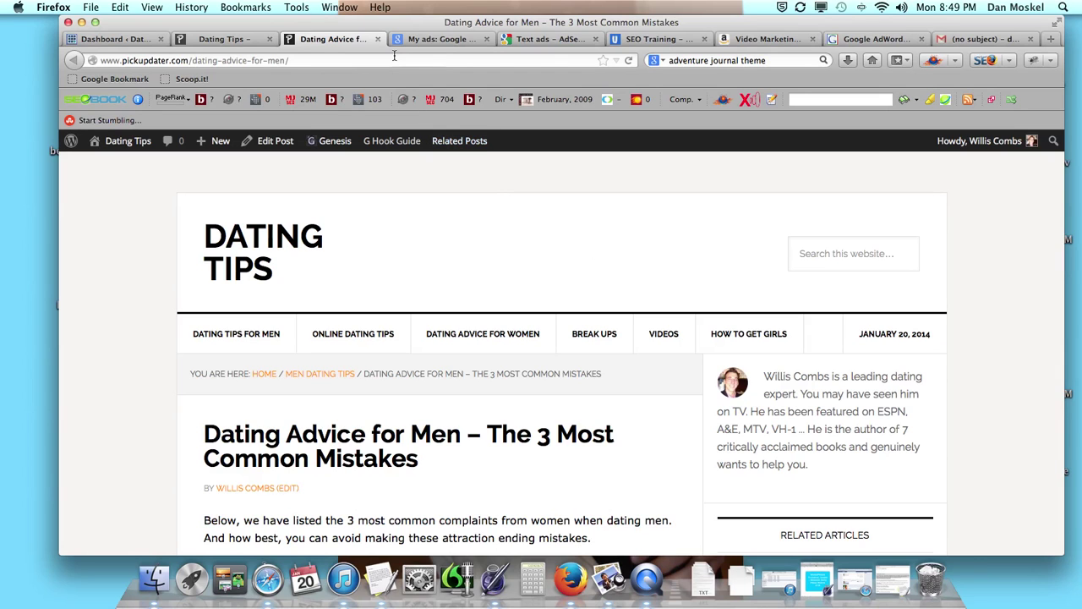
# Start a new AdSense ad unit and name it 'Pickupdater -'.
pyautogui.click(433, 40)
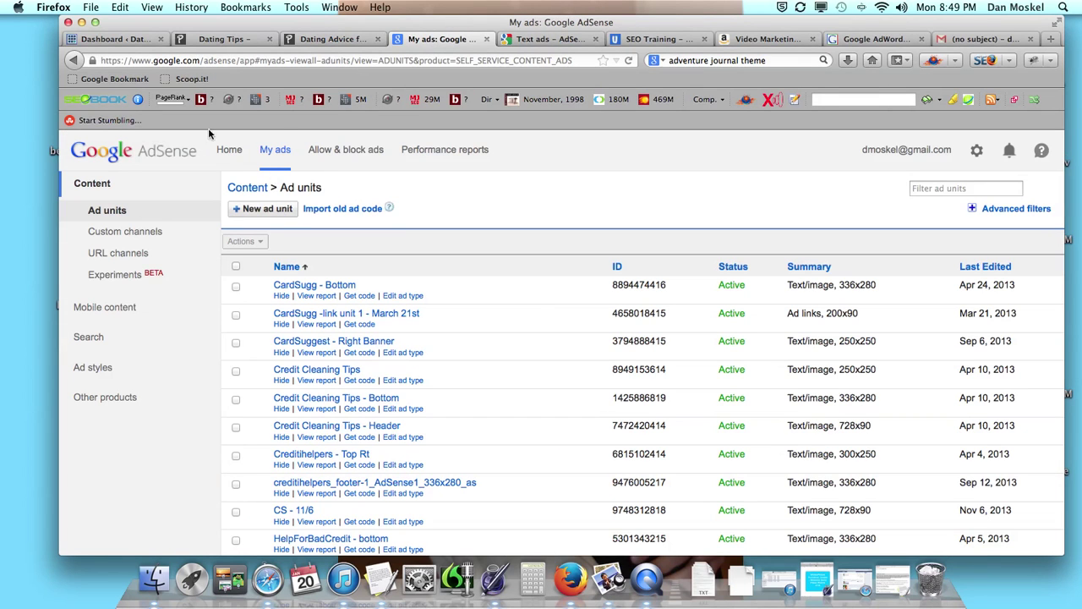
pyautogui.click(280, 212)
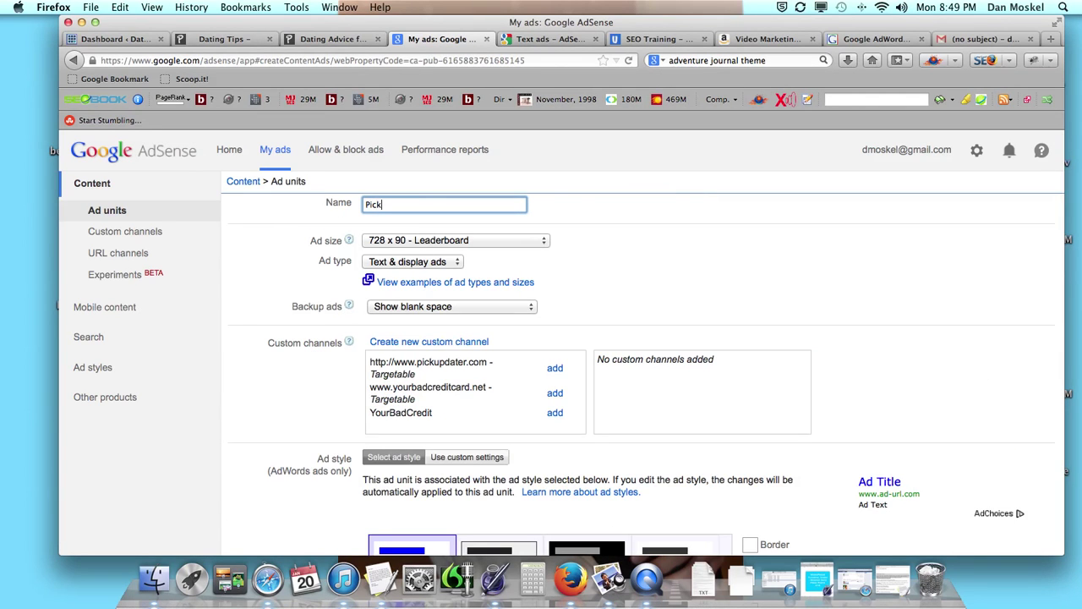
pyautogui.write('Pickupdater - sidebar')
# Review the help examples for ad types, recommended text ads and link units, then list the ad sizes.
pyautogui.click(472, 285)
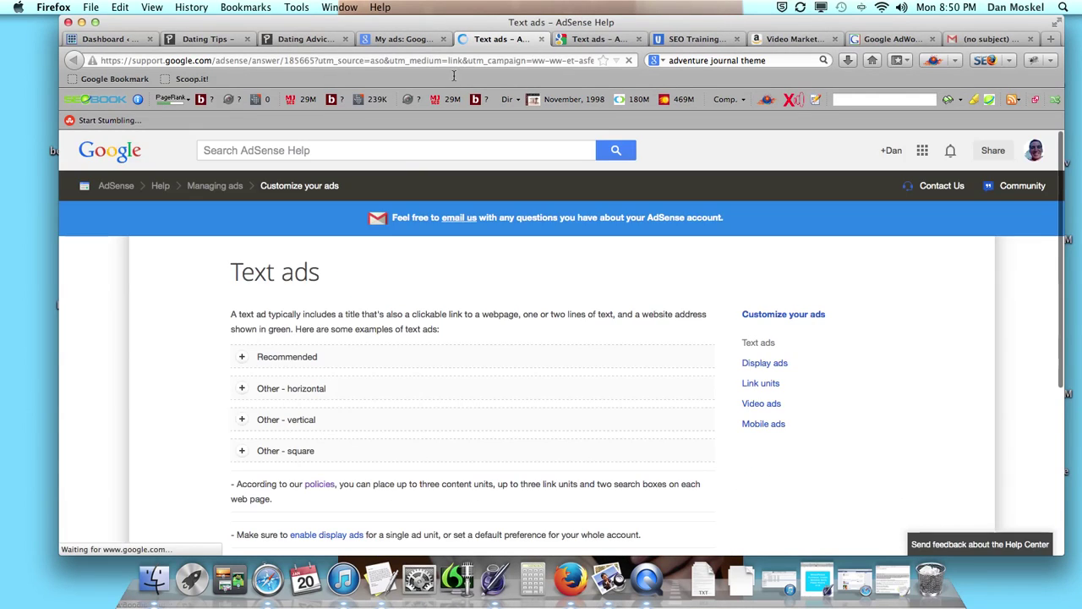
pyautogui.click(406, 39)
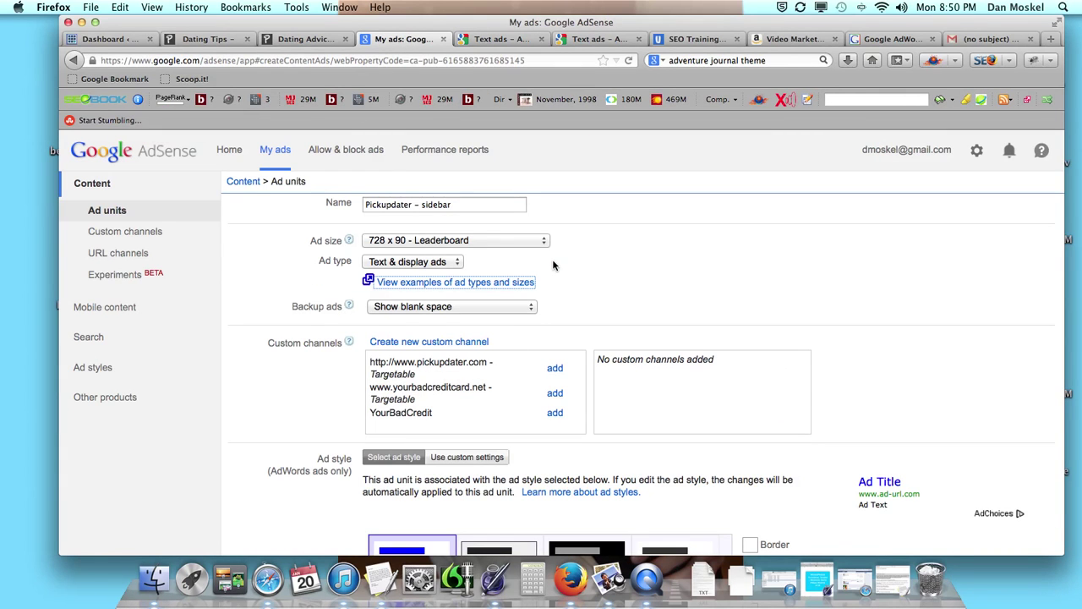
pyautogui.click(498, 39)
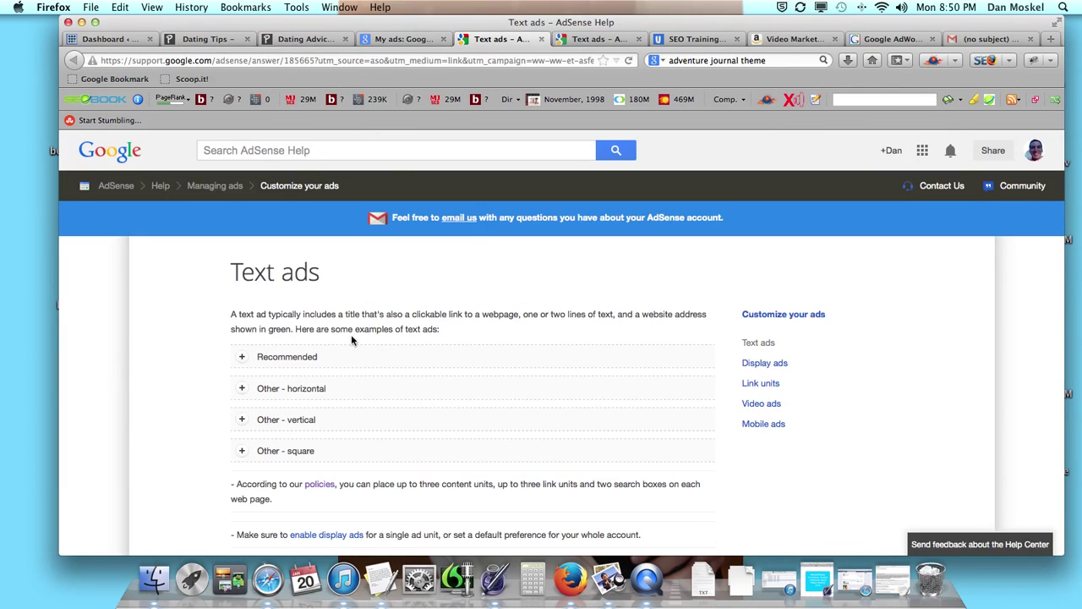
pyautogui.click(414, 362)
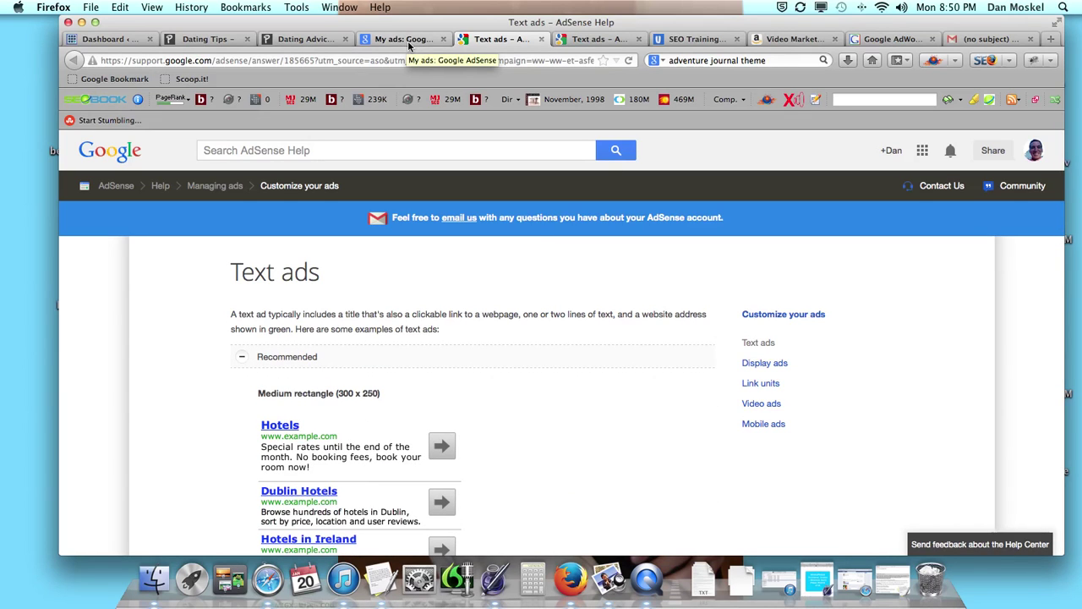
pyautogui.click(760, 383)
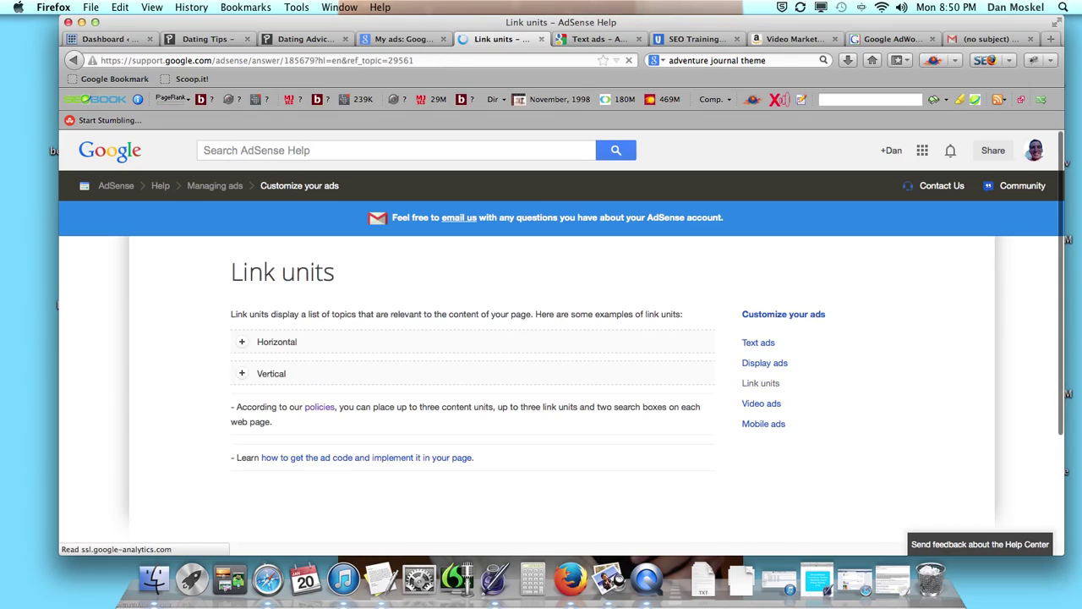
pyautogui.click(404, 39)
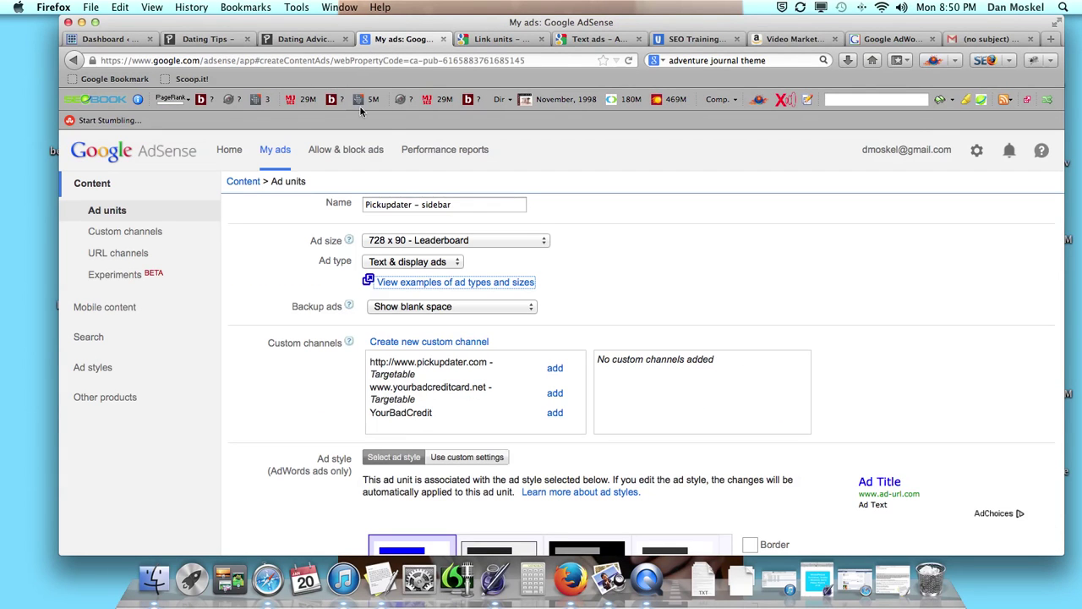
pyautogui.click(547, 243)
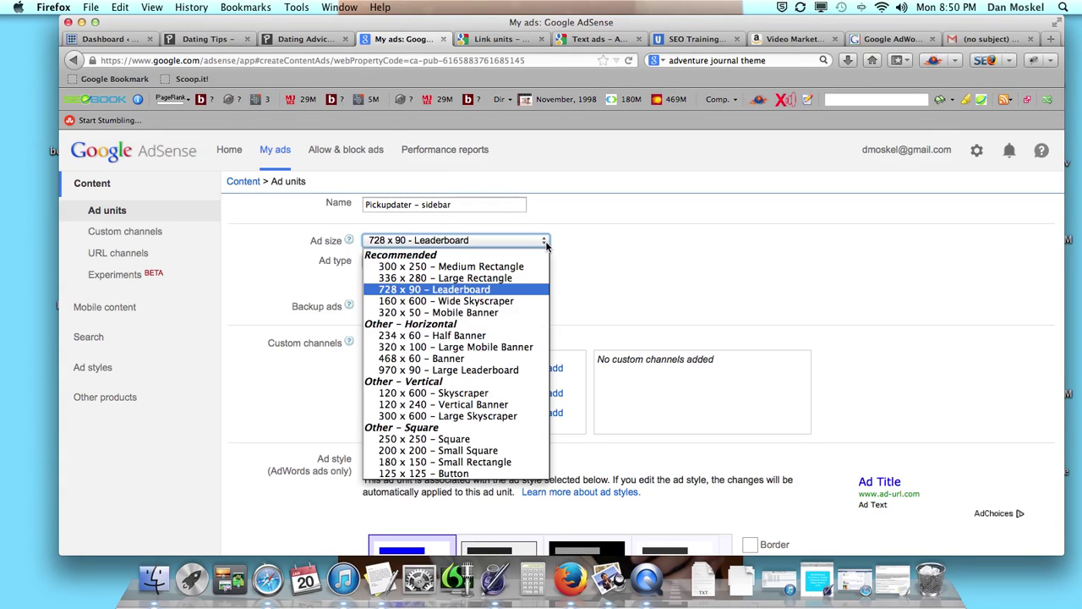
# Choose the 300 x 600 Large Skyscraper size and scroll down the ad unit form.
pyautogui.click(457, 416)
pyautogui.click(306, 39)
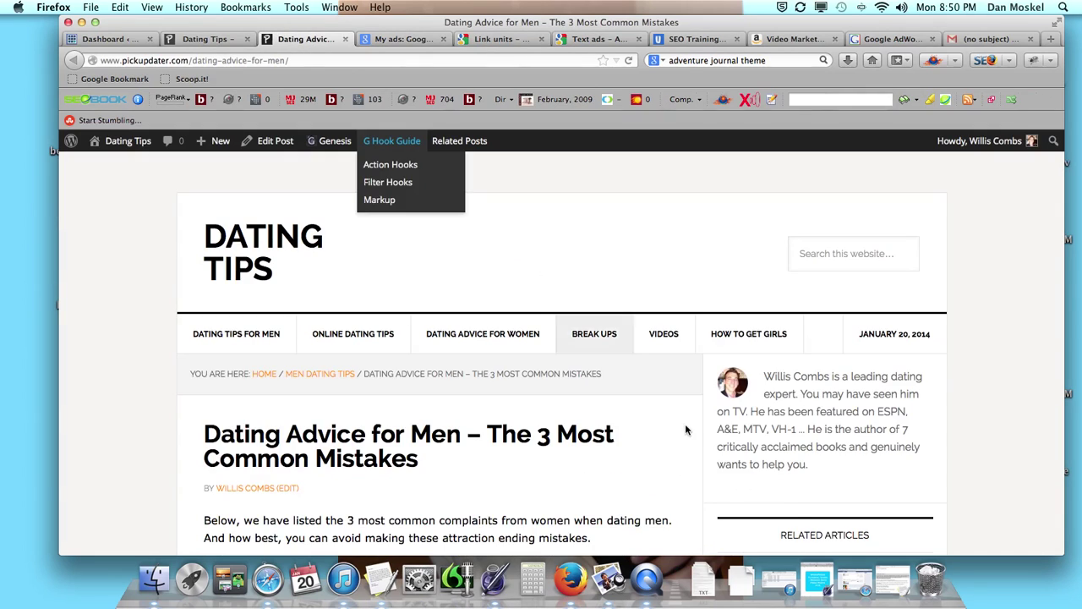
pyautogui.scroll(-8, 783, 494)
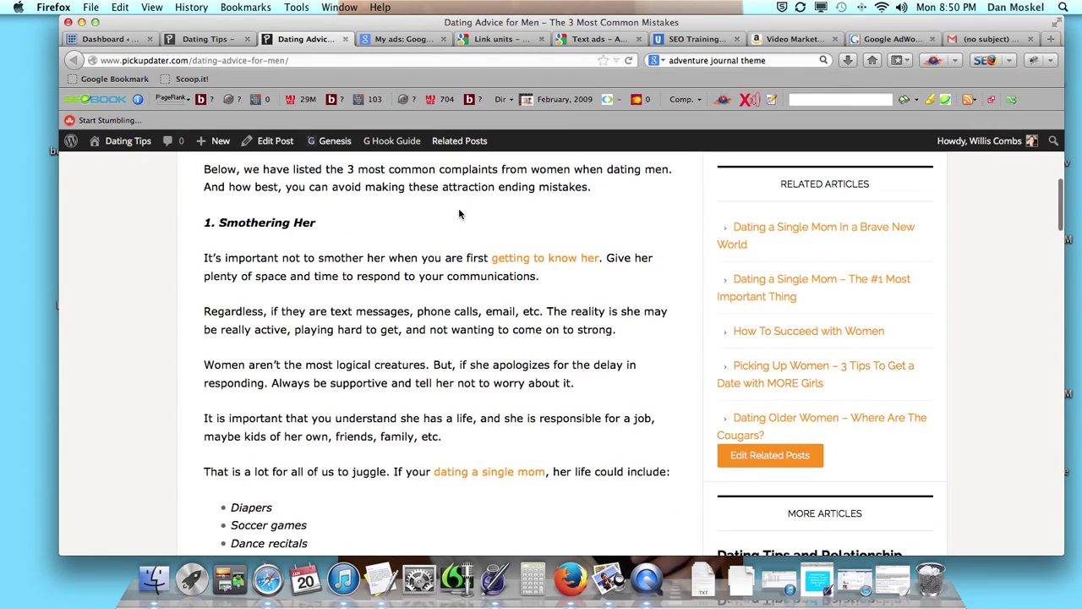
pyautogui.click(403, 39)
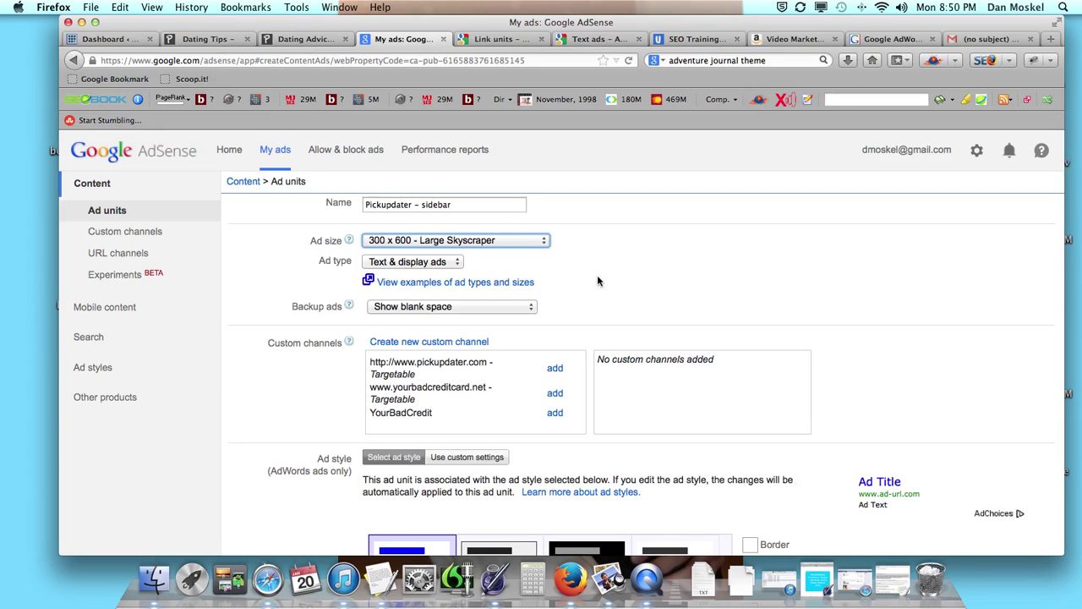
pyautogui.scroll(-1, 580, 288)
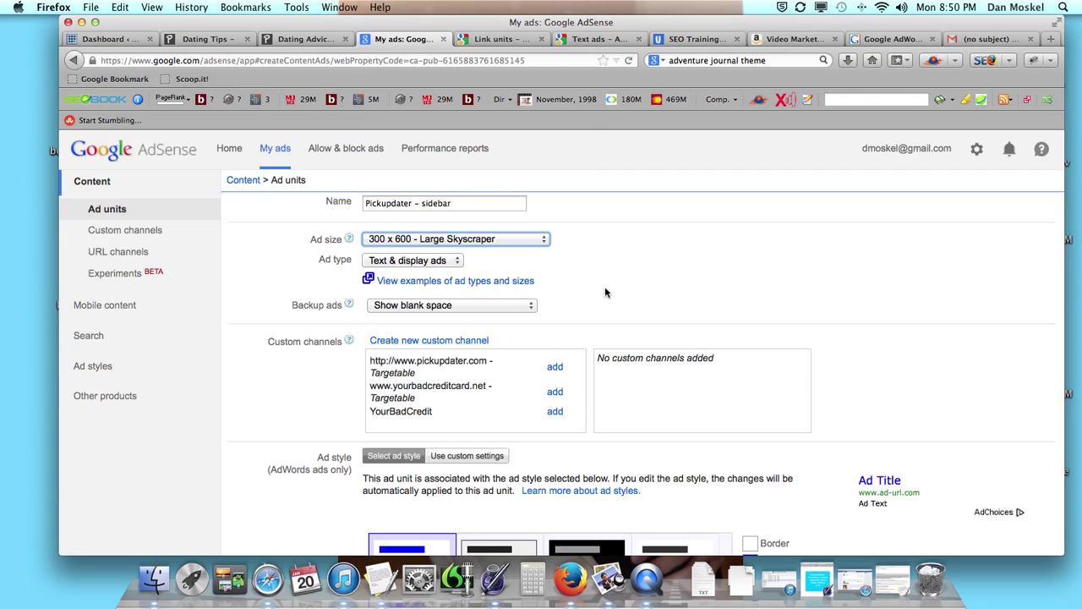
pyautogui.scroll(-2, 593, 302)
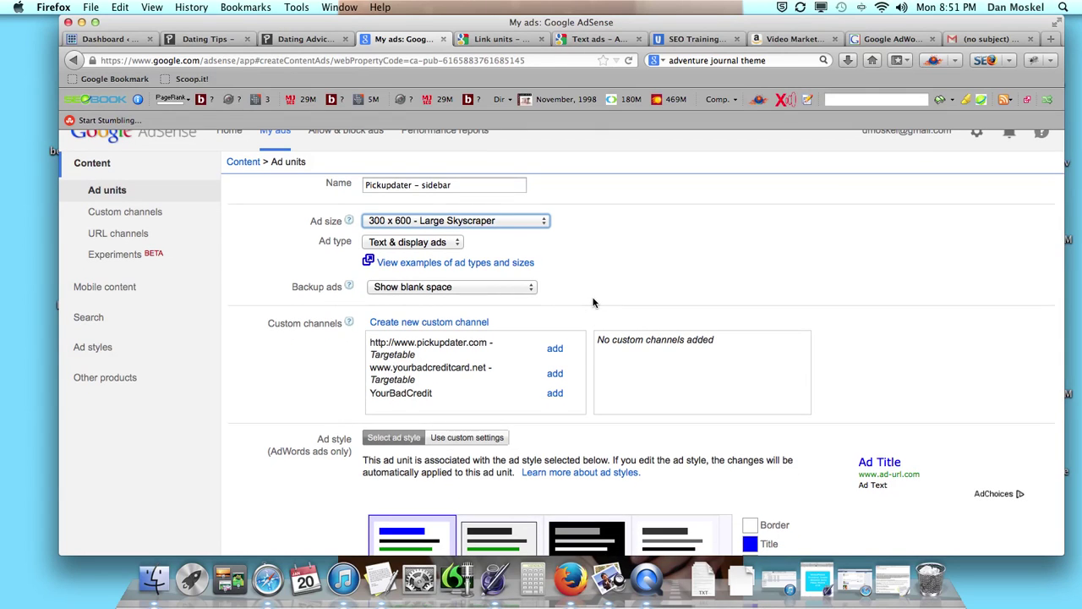
pyautogui.scroll(-1, 593, 302)
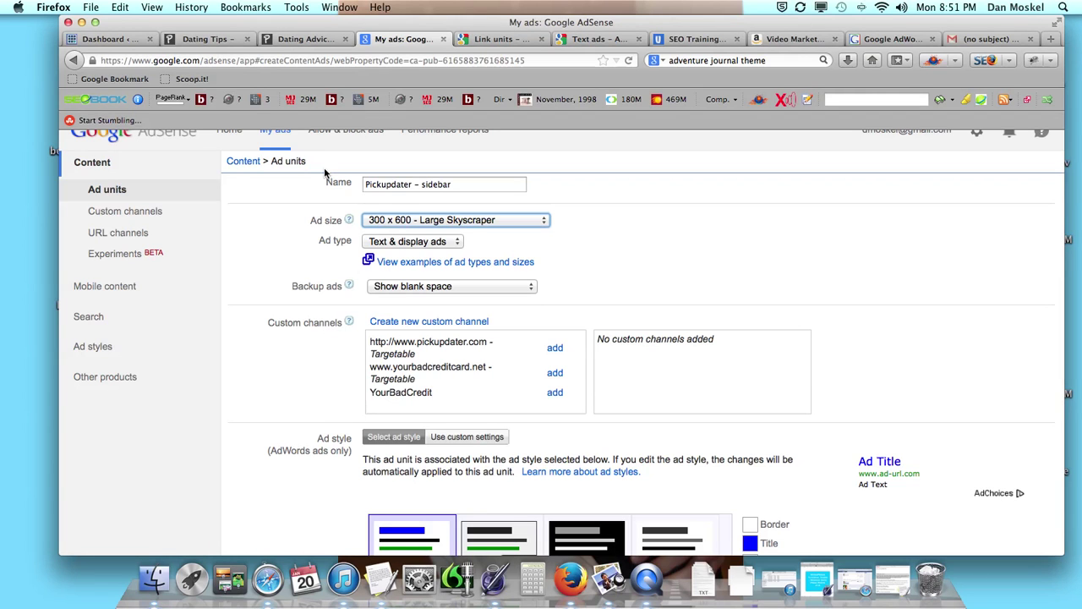
# Attach the pickupdater.com custom channel to the ad unit.
pyautogui.click(303, 40)
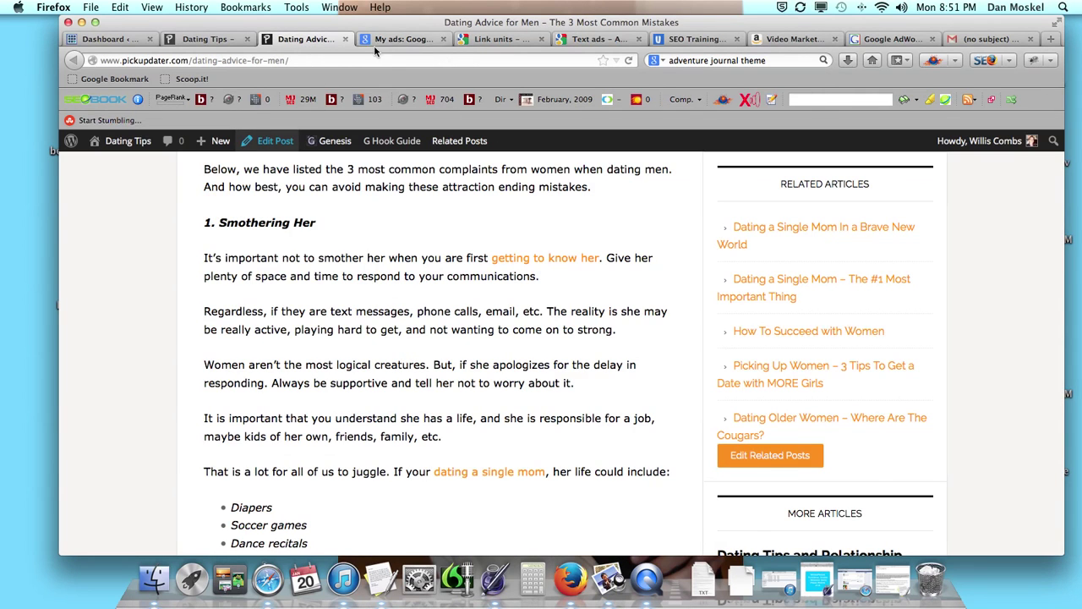
pyautogui.click(402, 40)
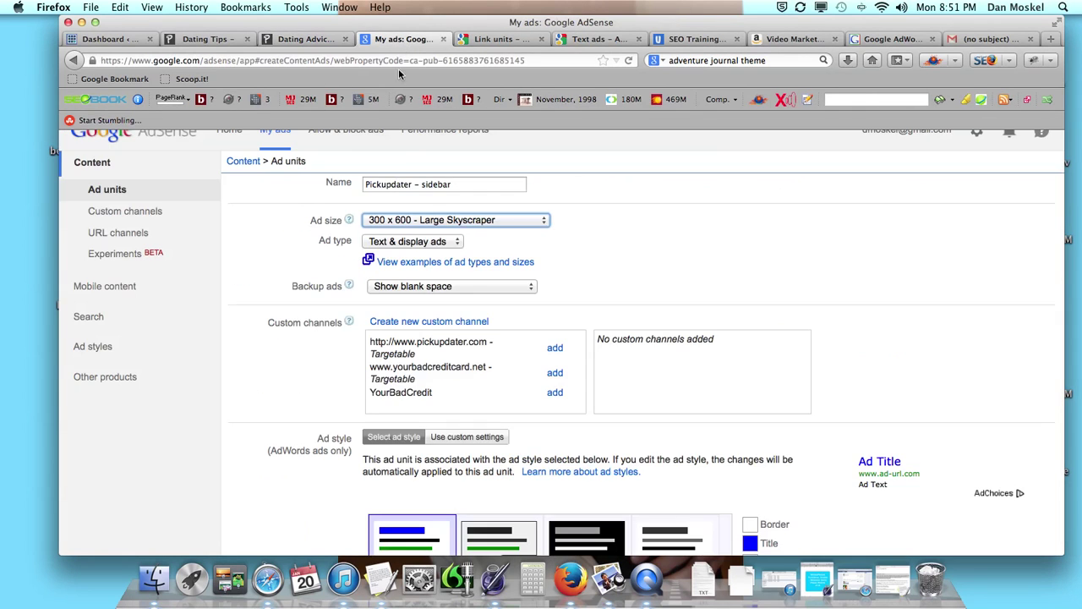
pyautogui.click(555, 348)
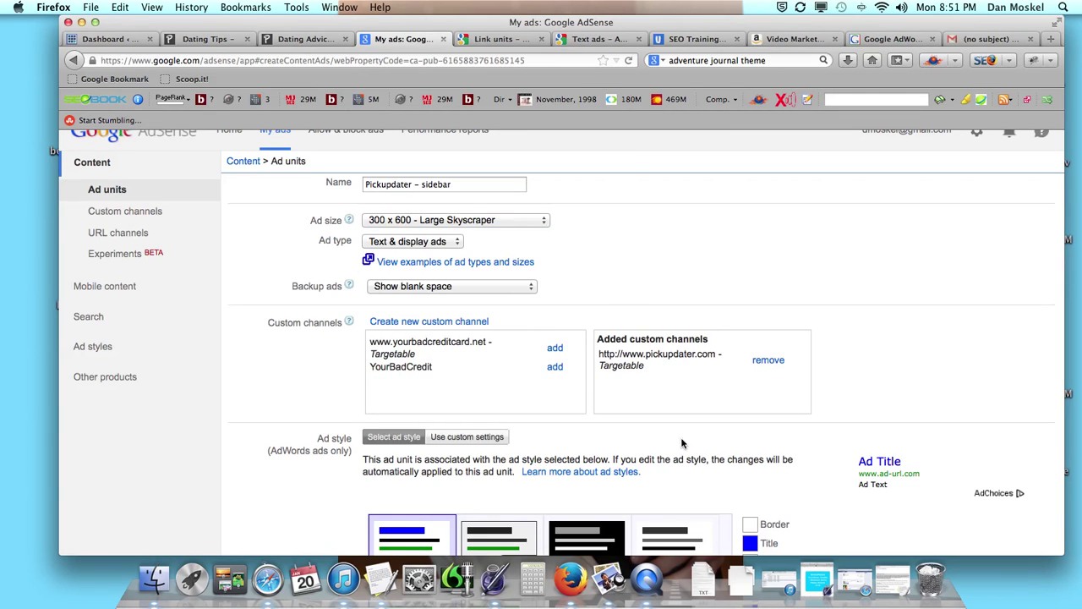
pyautogui.scroll(-3, 644, 279)
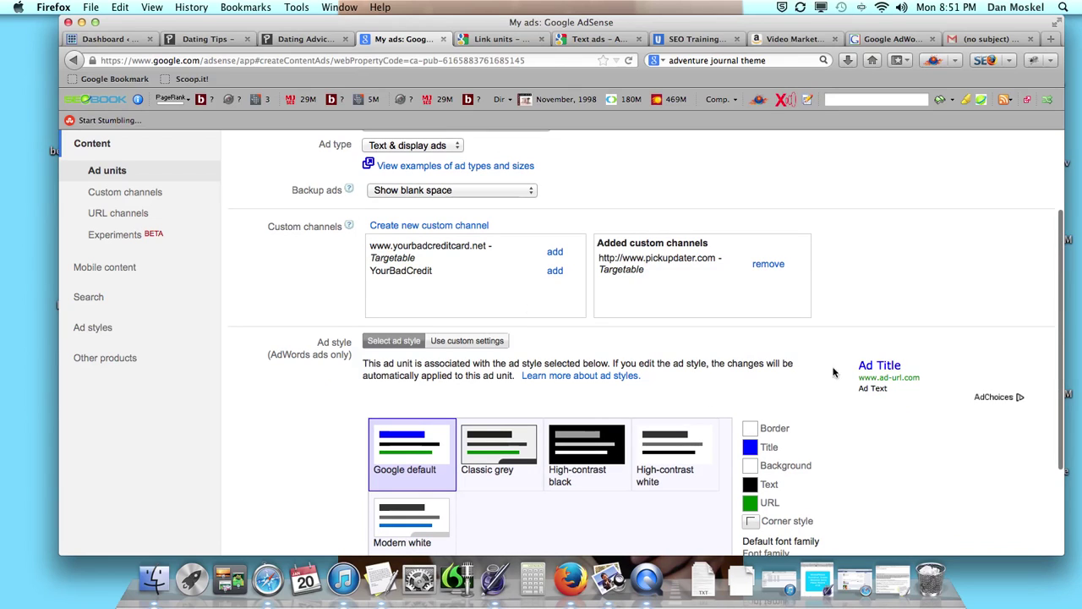
# Try the high-contrast black and white styles, then settle on the Google default ad style.
pyautogui.click(609, 467)
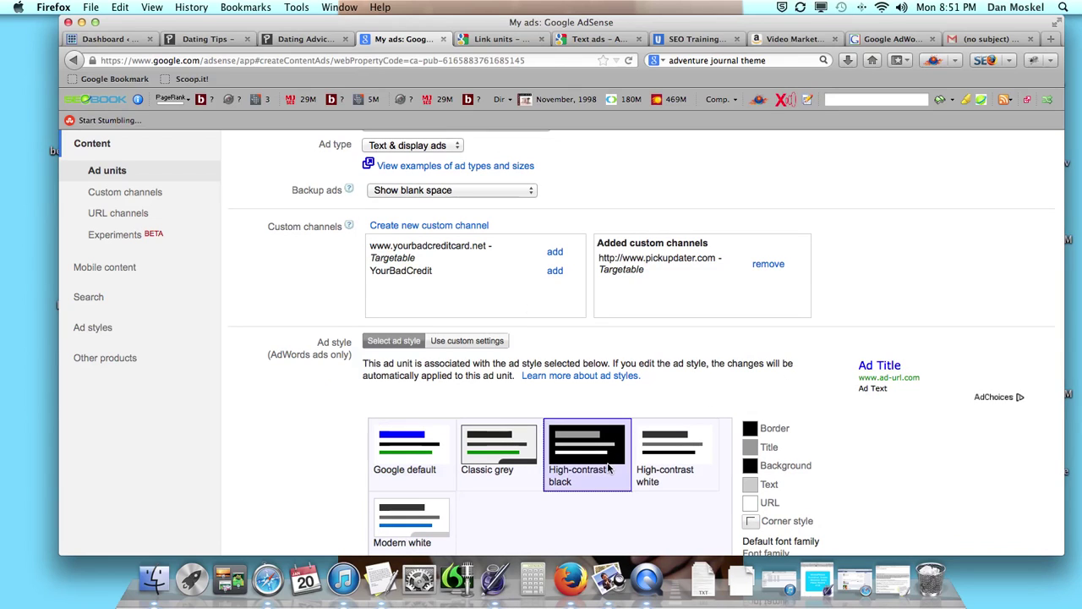
pyautogui.click(666, 464)
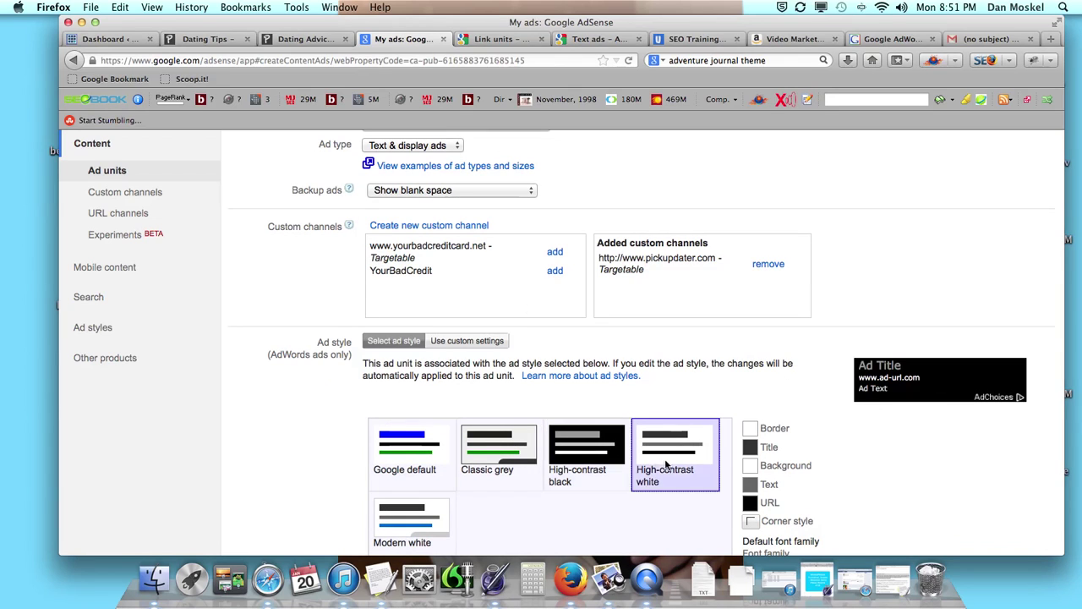
pyautogui.click(407, 461)
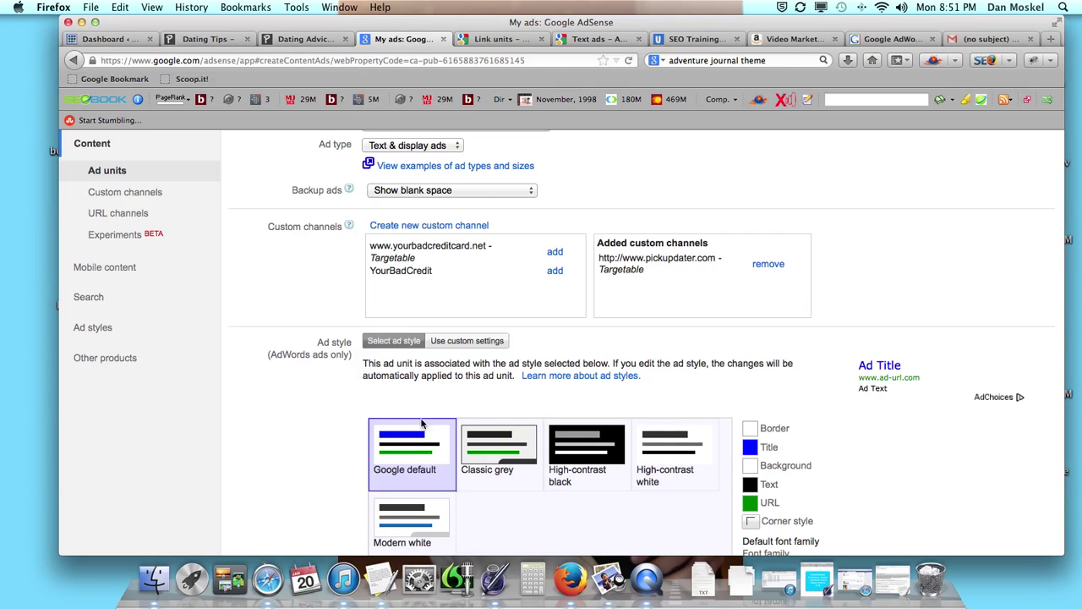
pyautogui.scroll(-3, 493, 363)
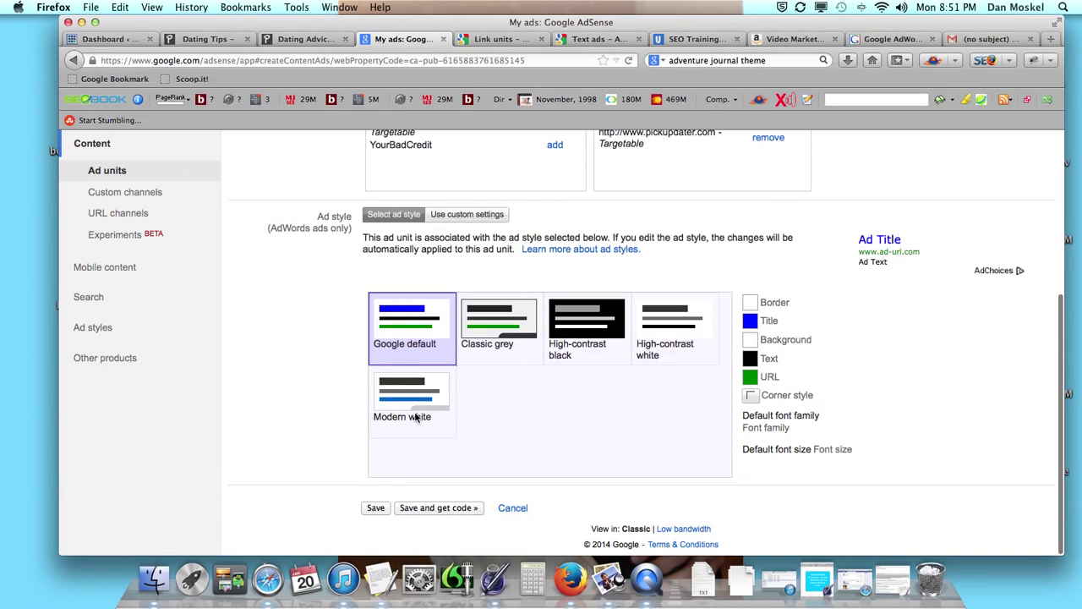
# Save the Pickupdater – sidebar unit, copy its generated ad code, and close the code window.
pyautogui.click(450, 508)
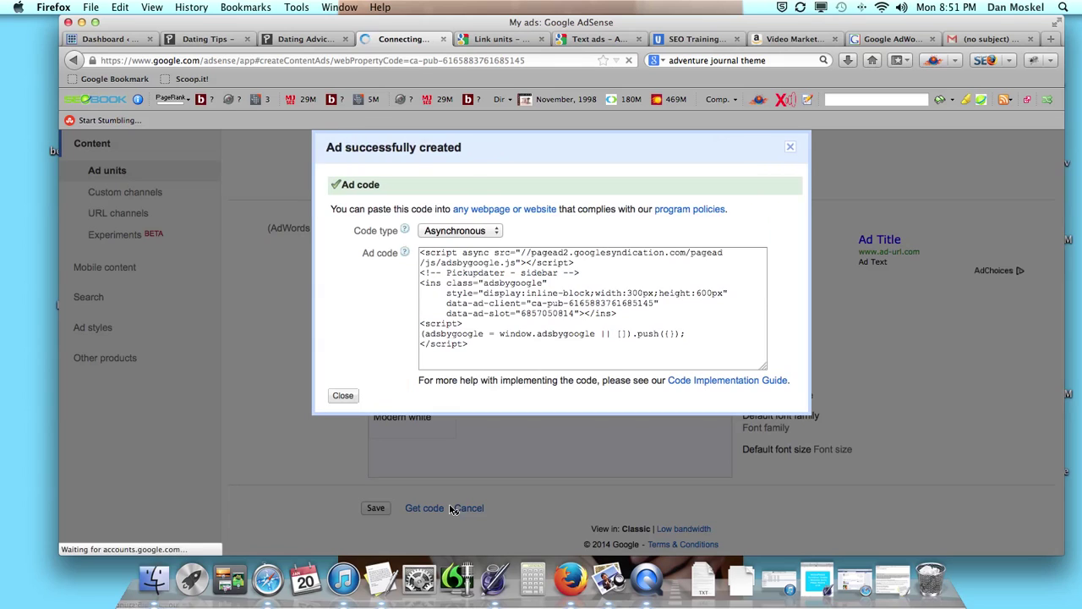
pyautogui.click(525, 311)
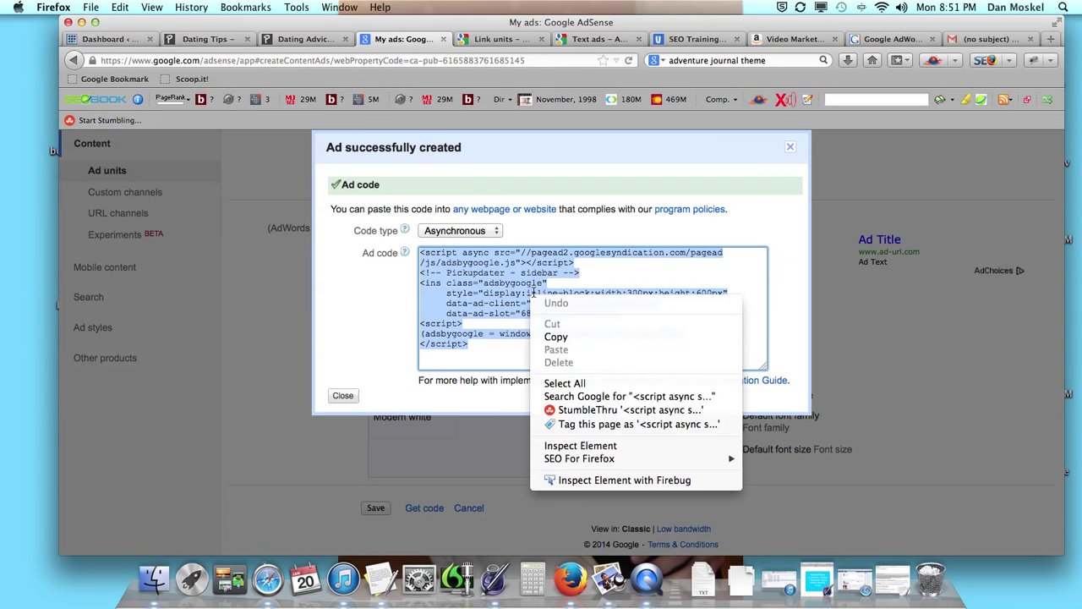
pyautogui.rightClick(531, 293)
pyautogui.click(556, 337)
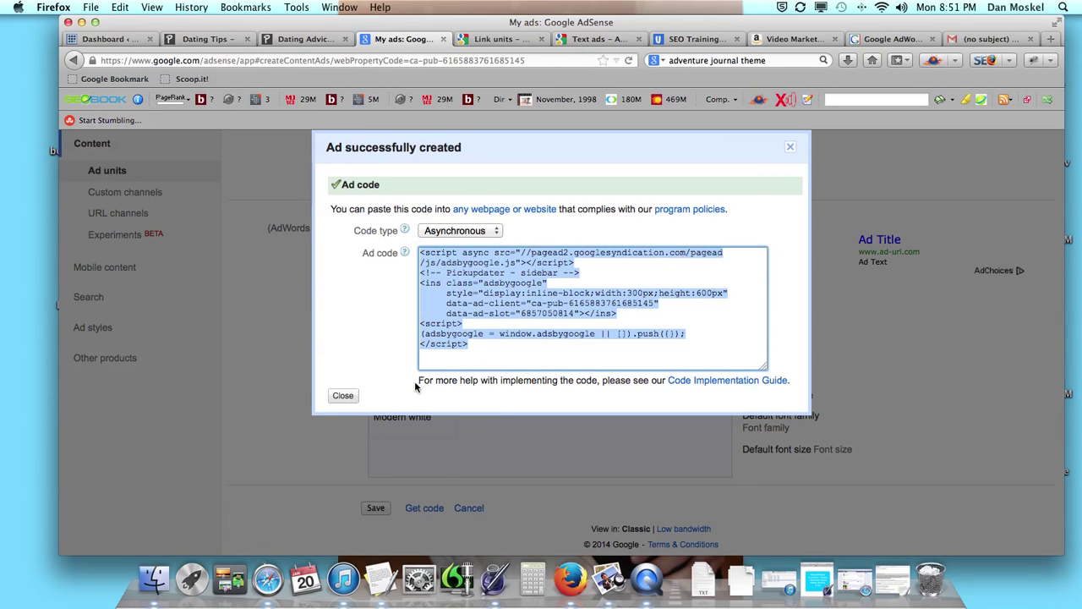
pyautogui.click(343, 396)
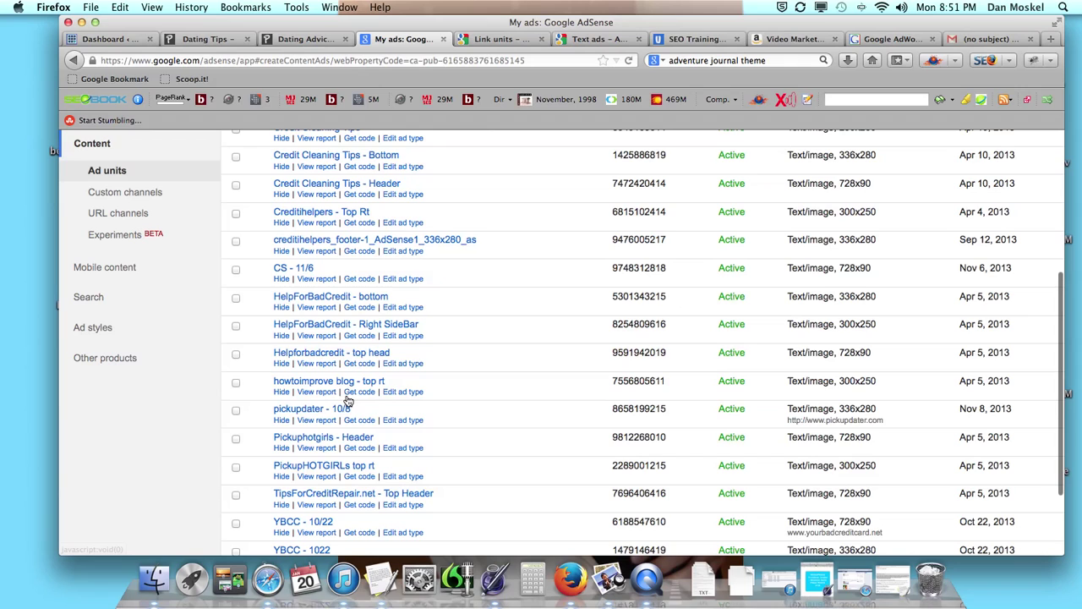
# Go to the WordPress dashboard's Widgets page.
pyautogui.click(108, 39)
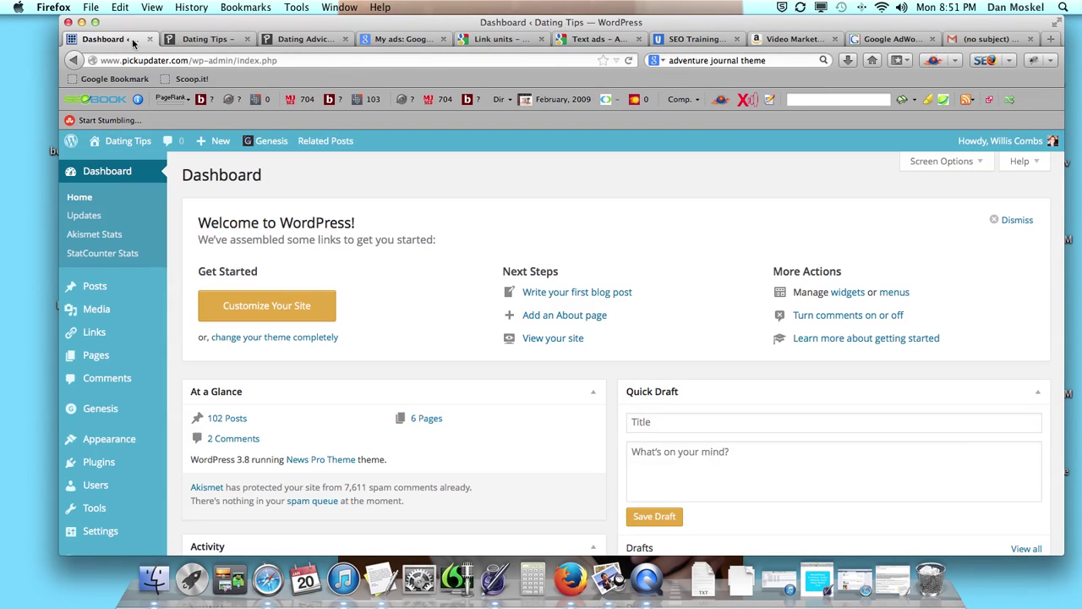
pyautogui.press('super+Tab')
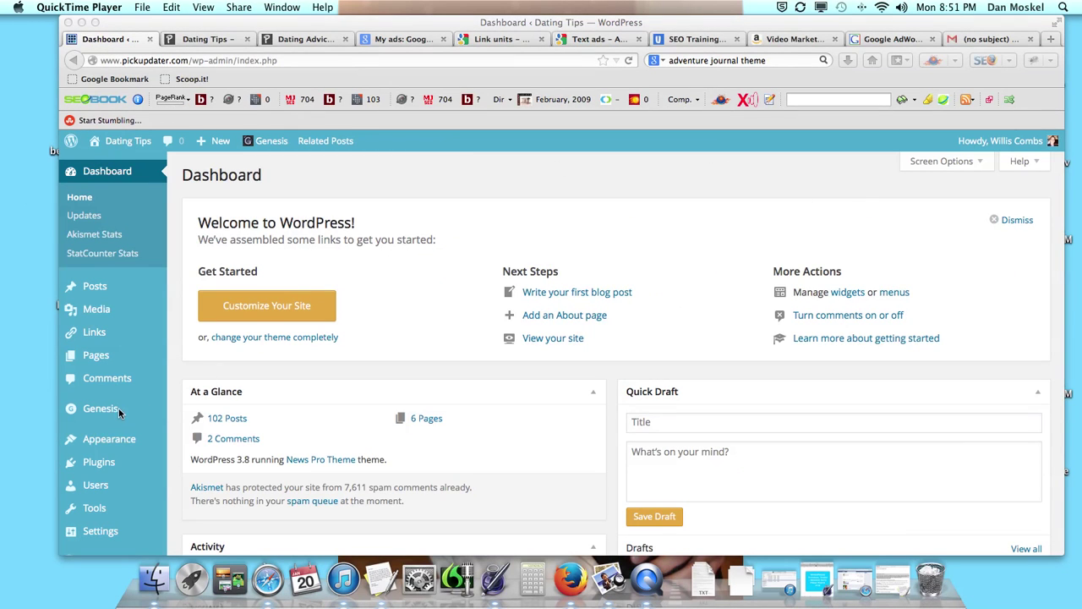
pyautogui.press('super+Tab')
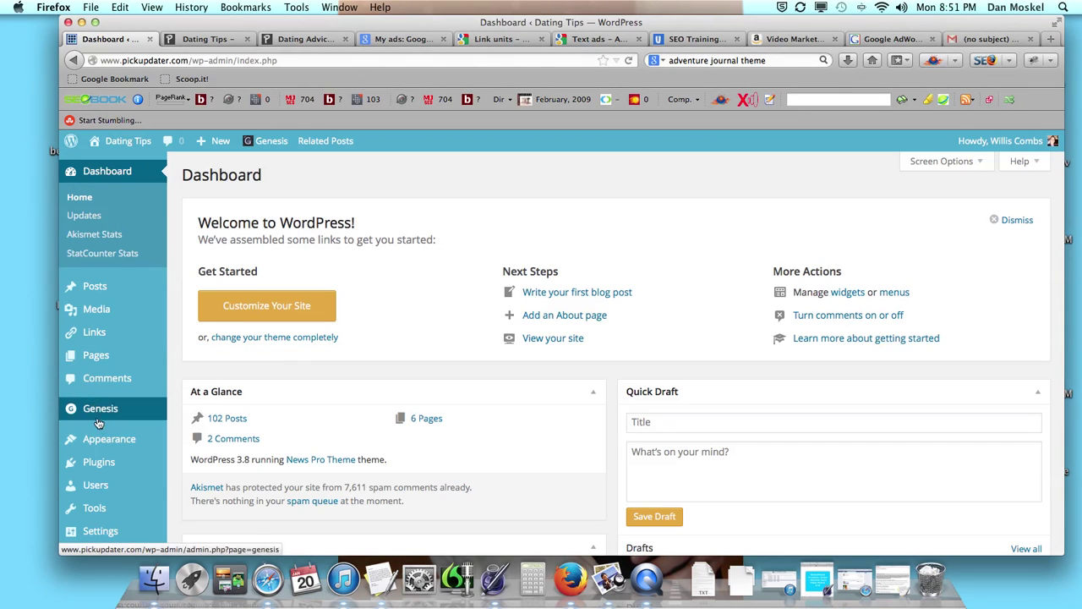
pyautogui.moveTo(116, 438)
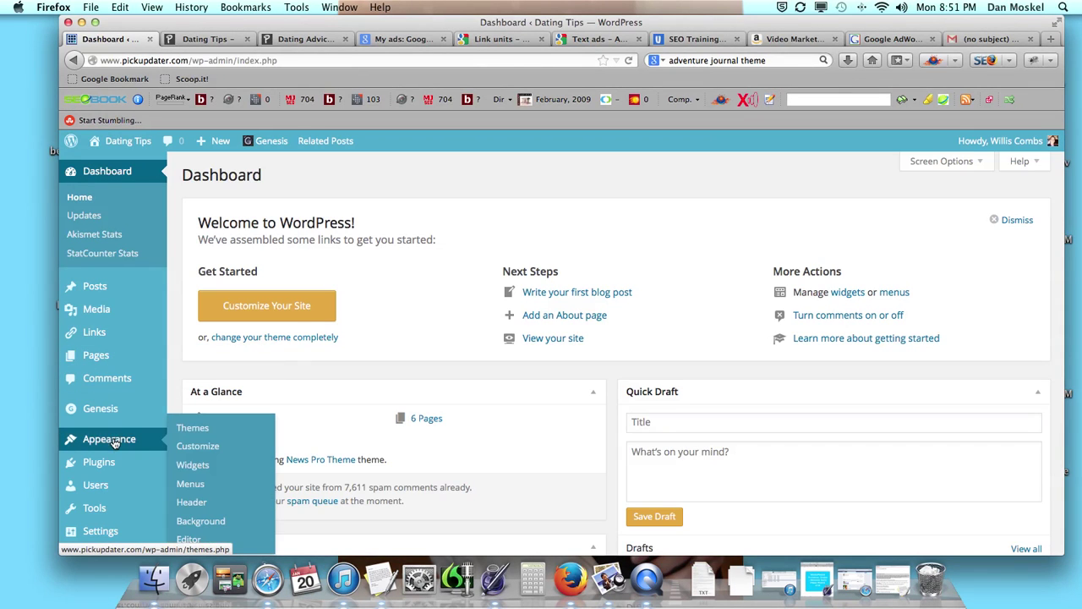
pyautogui.click(193, 466)
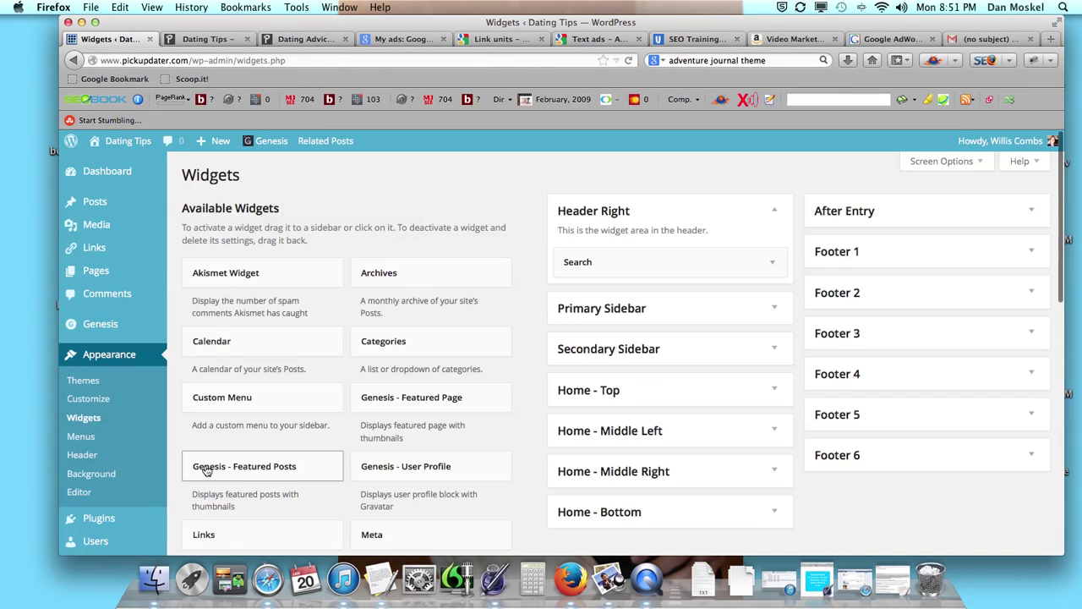
# Expand the Primary Sidebar and drag a Text widget into it.
pyautogui.scroll(-1, 513, 415)
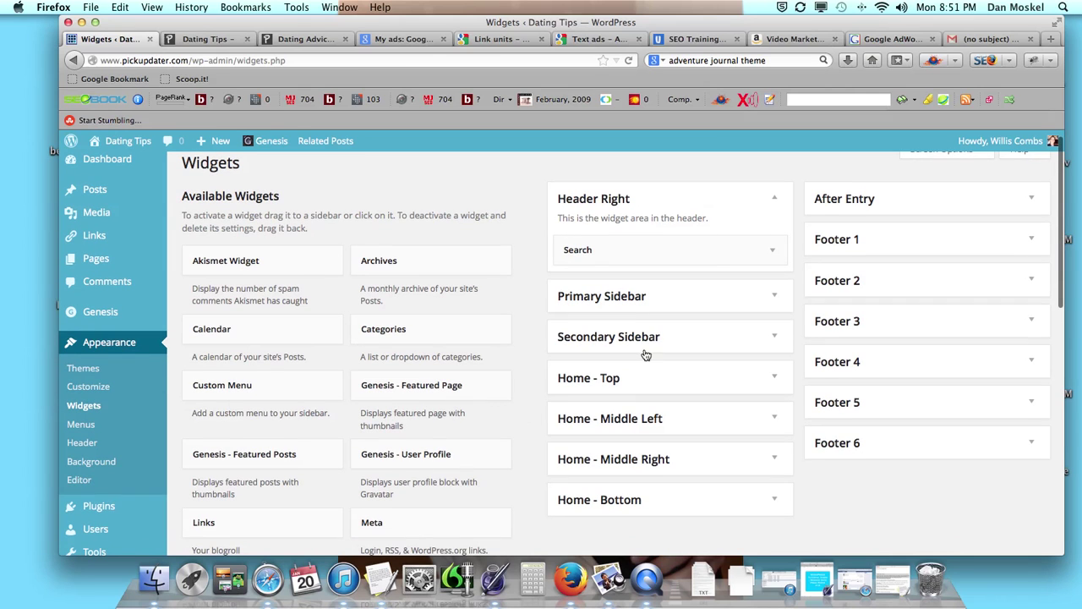
pyautogui.click(773, 297)
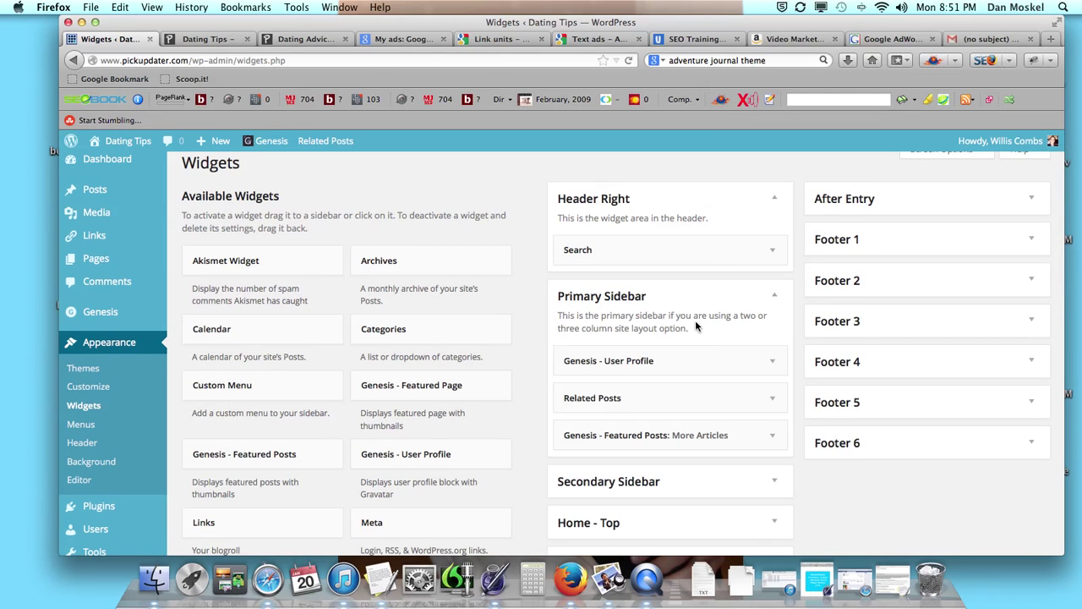
pyautogui.scroll(-3, 475, 338)
pyautogui.scroll(-1, 476, 346)
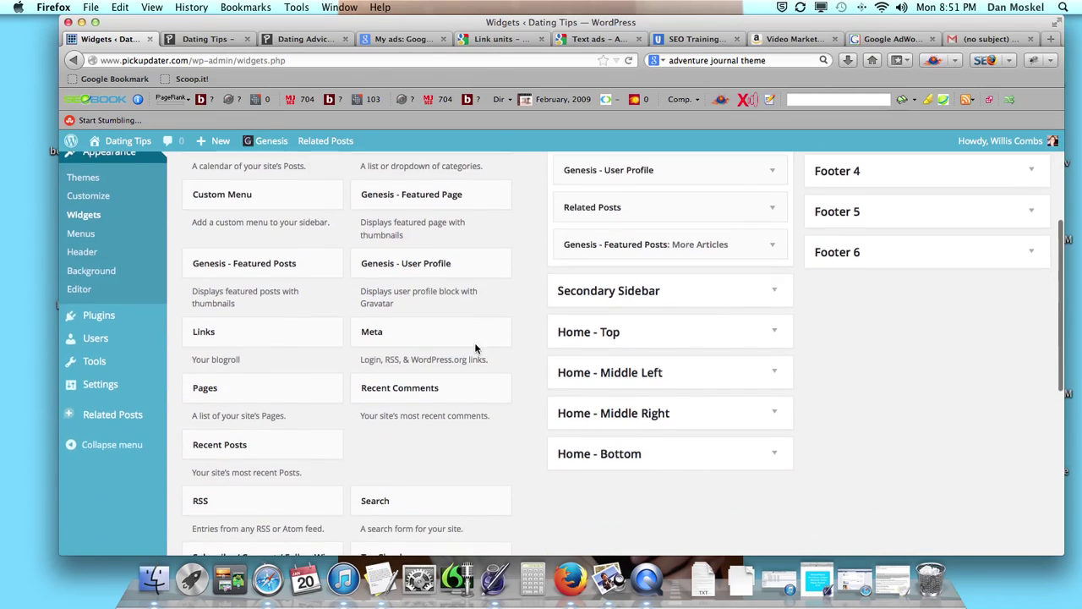
pyautogui.scroll(-4, 476, 345)
pyautogui.scroll(1, 391, 434)
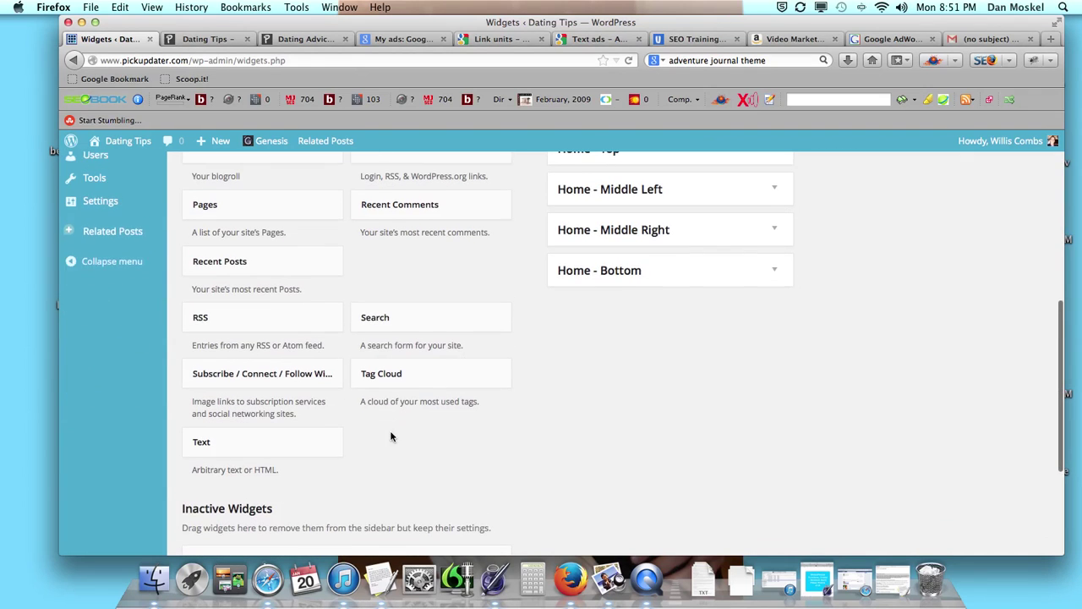
pyautogui.moveTo(292, 473); pyautogui.dragTo(685, 446)
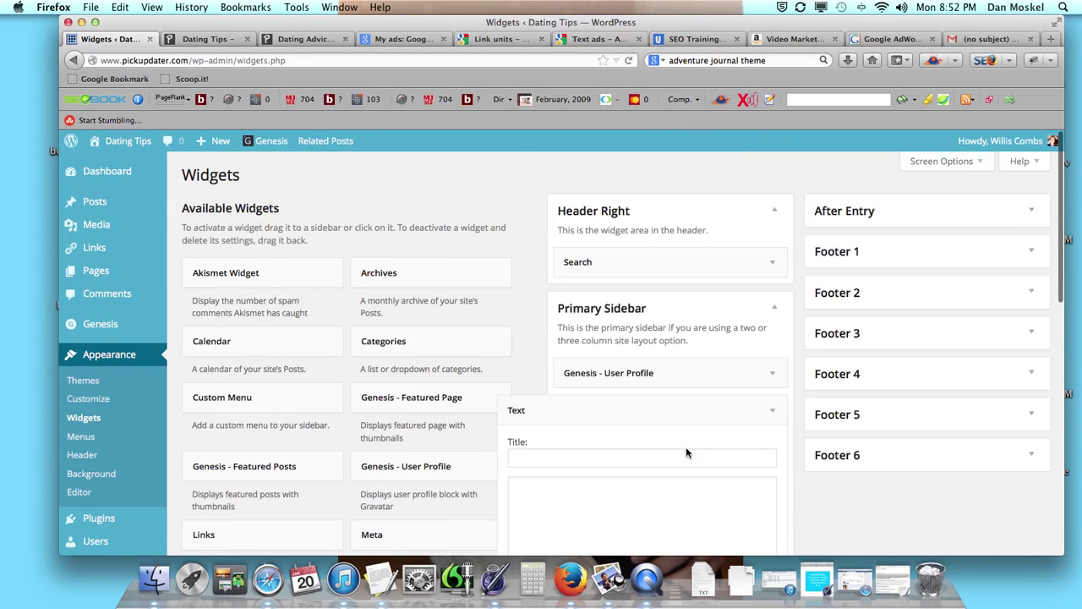
# Paste the AdSense code into the Text widget's content box and save the widget.
pyautogui.scroll(-2, 643, 406)
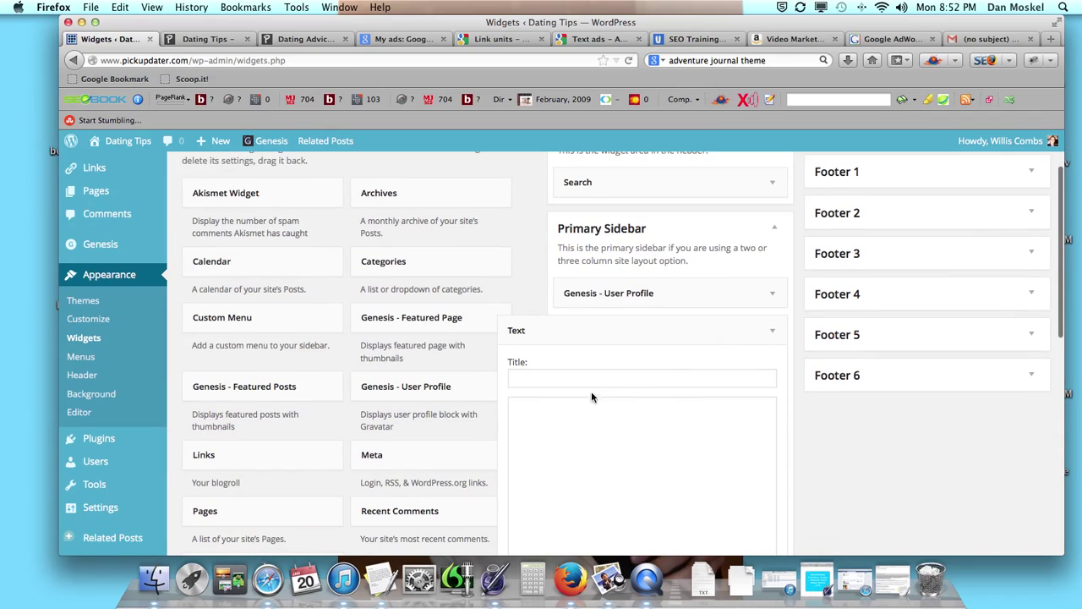
pyautogui.click(586, 406)
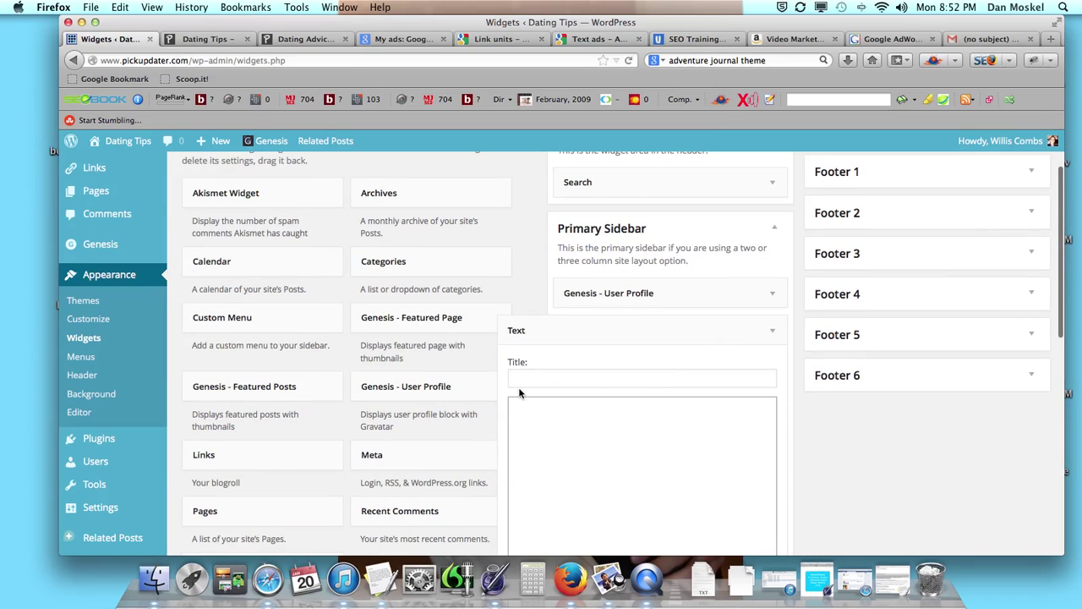
pyautogui.press('super+v')
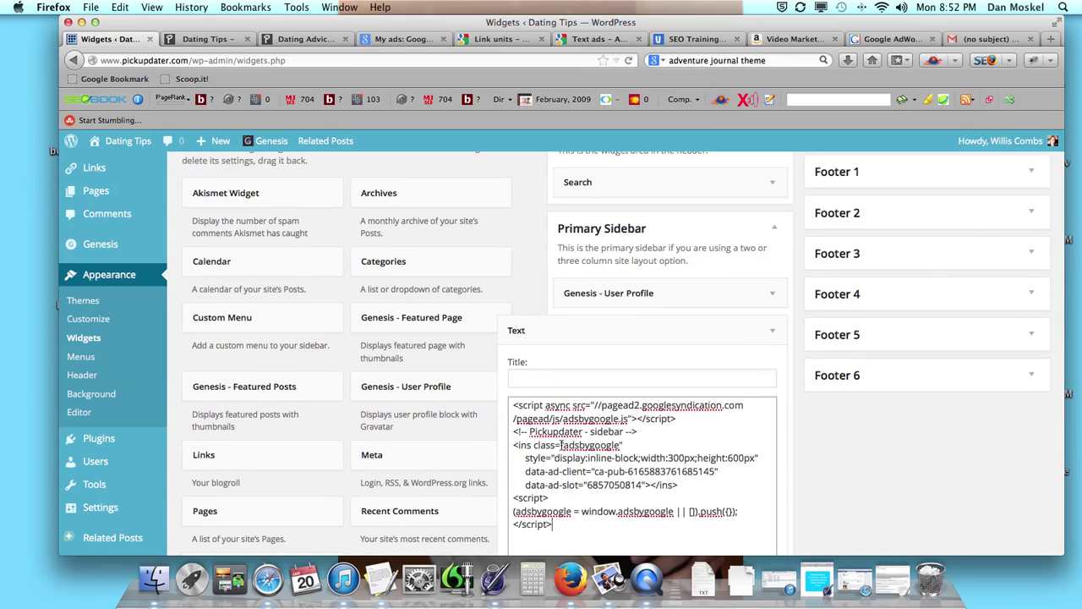
pyautogui.click(598, 378)
pyautogui.write('Ad')
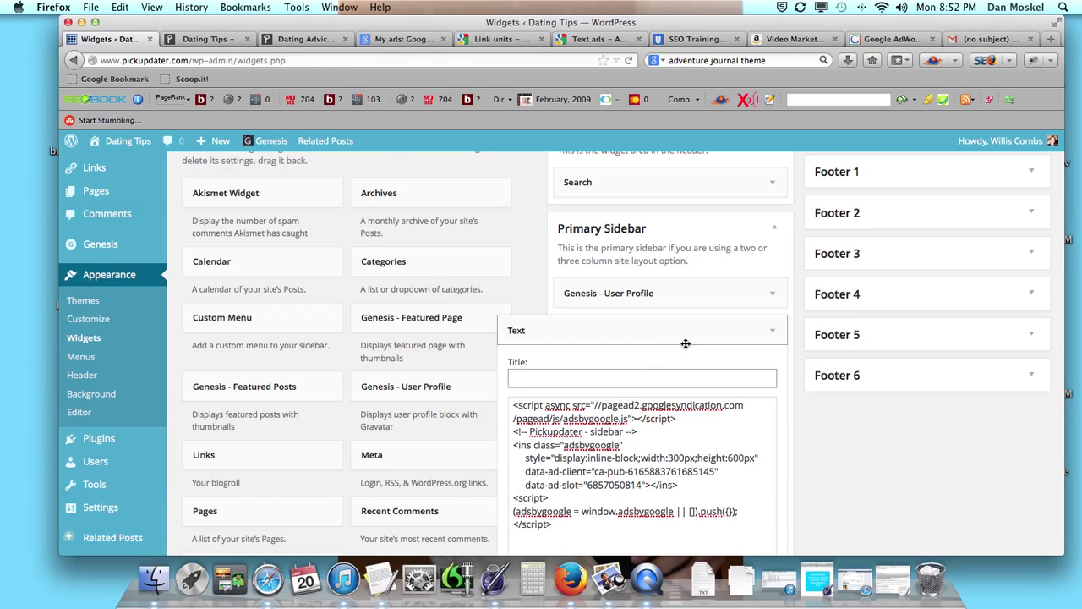
pyautogui.scroll(-5, 685, 354)
pyautogui.click(765, 479)
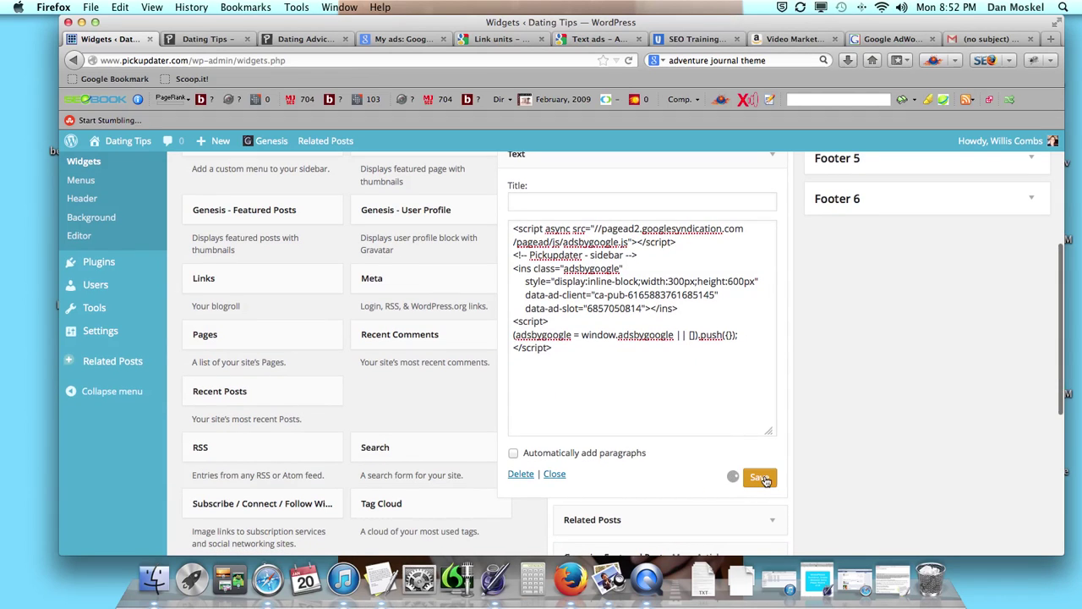
# Reload the live home page and the Dating Advice for Men article to check for the sidebar ad.
pyautogui.click(202, 39)
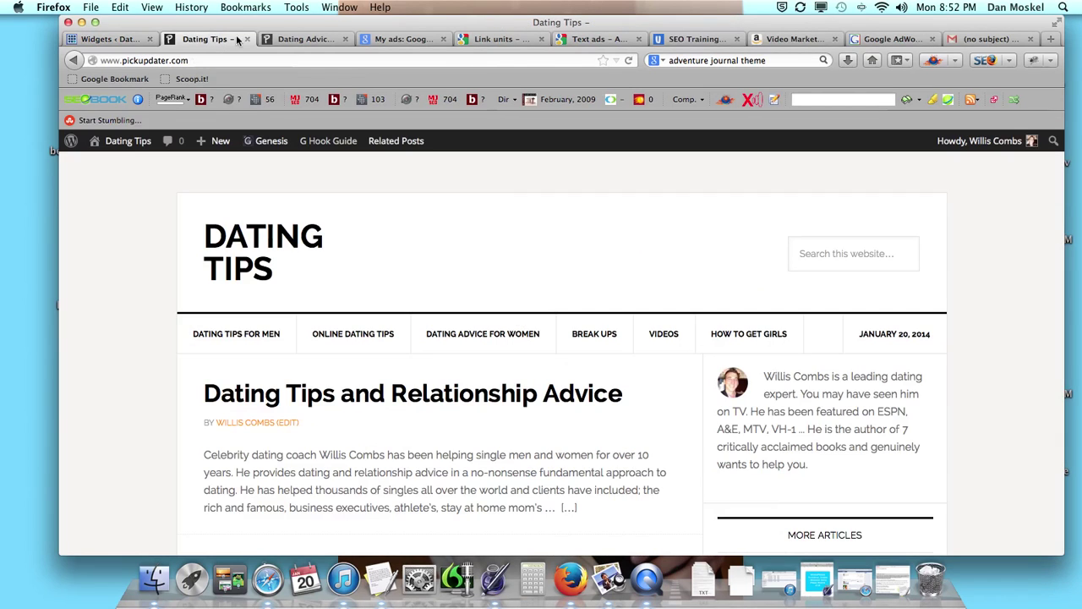
pyautogui.click(628, 60)
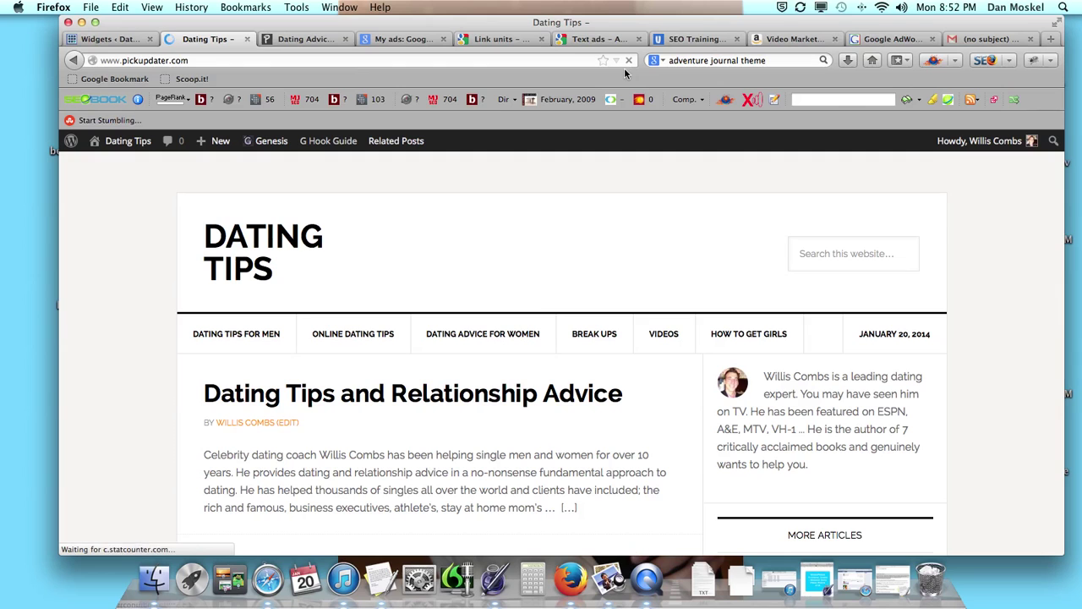
pyautogui.scroll(-5, 617, 242)
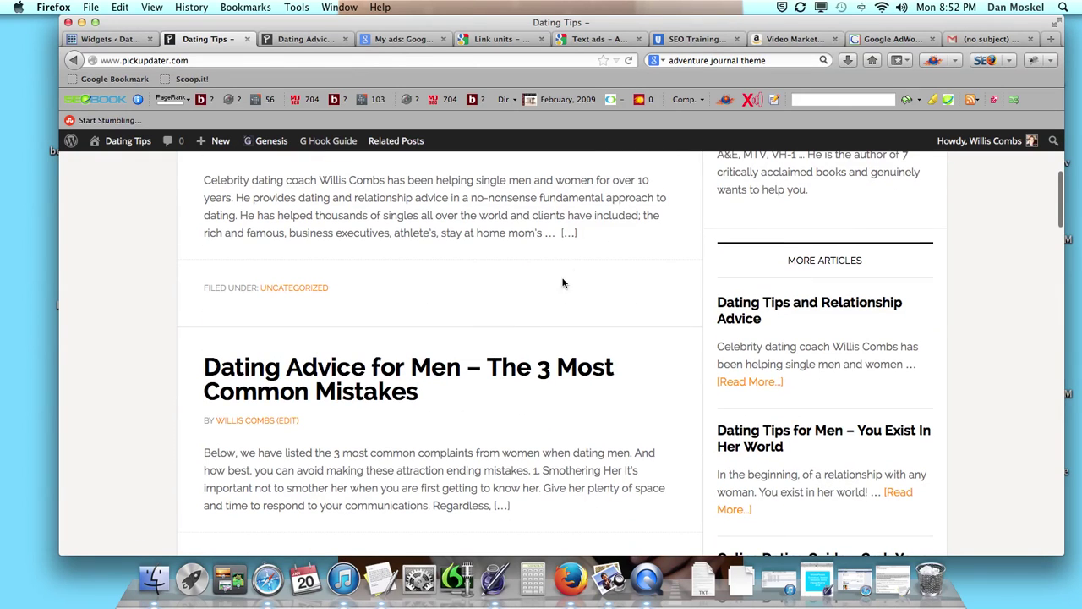
pyautogui.click(331, 40)
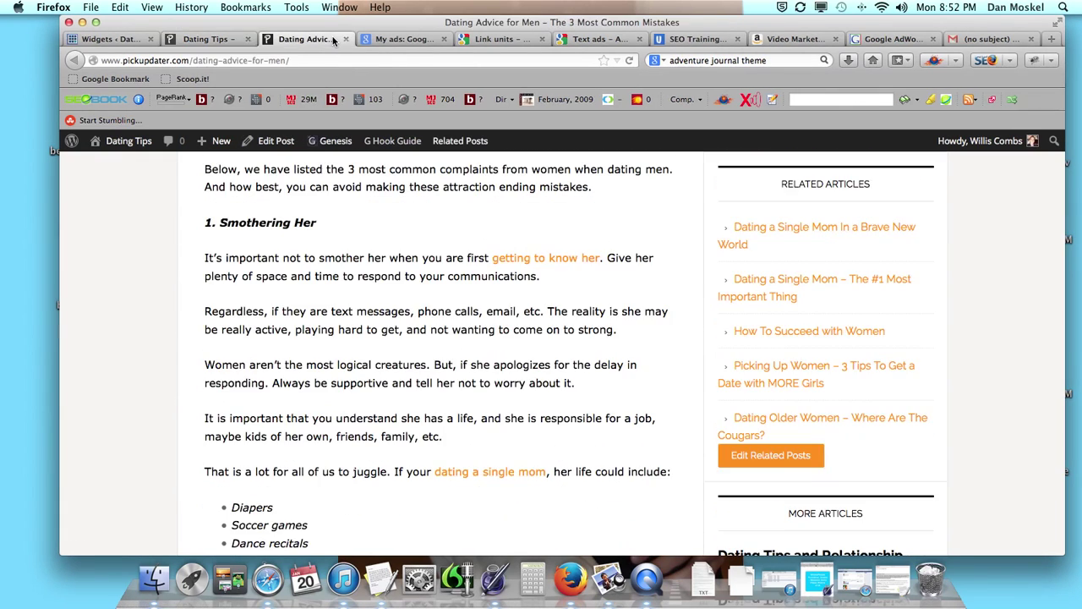
pyautogui.press('Home')
pyautogui.click(629, 60)
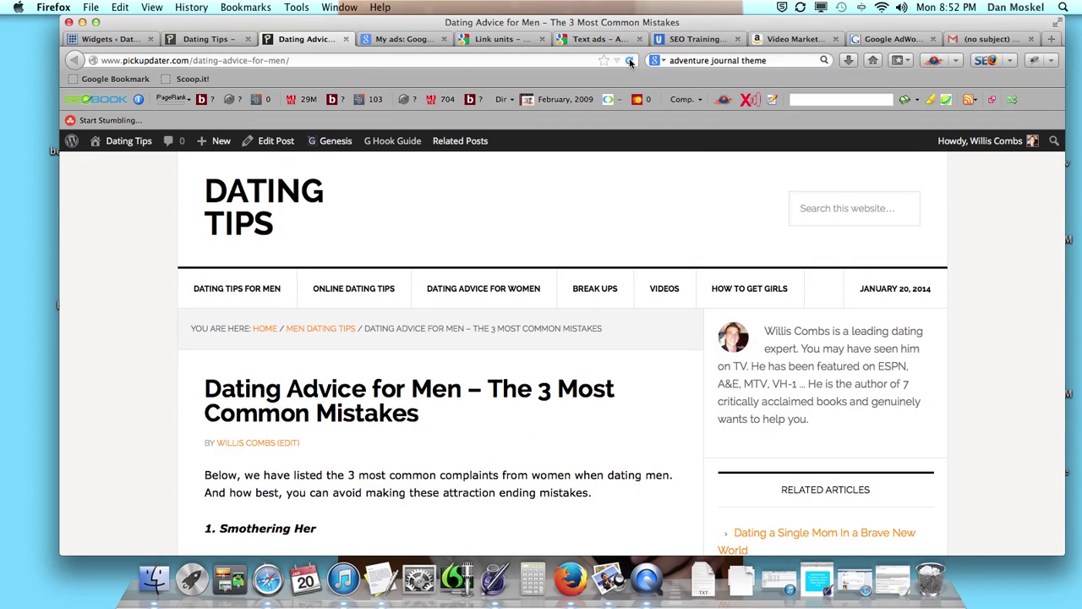
pyautogui.scroll(-3, 642, 338)
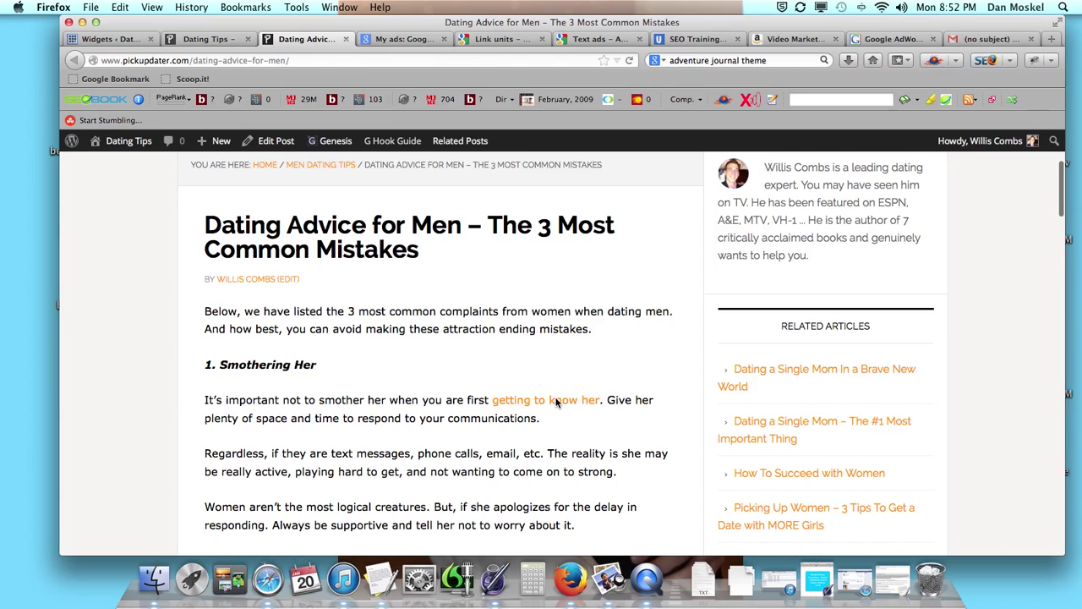
# Open the How To Get To Know a Girl article and select its first two paragraphs.
pyautogui.click(556, 401)
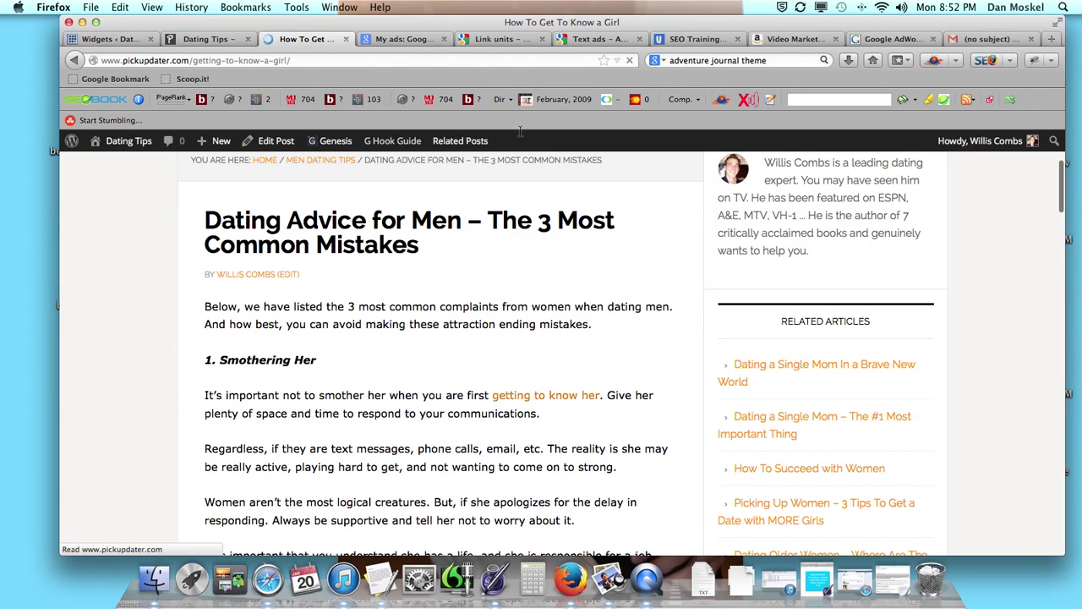
pyautogui.scroll(-4, 625, 382)
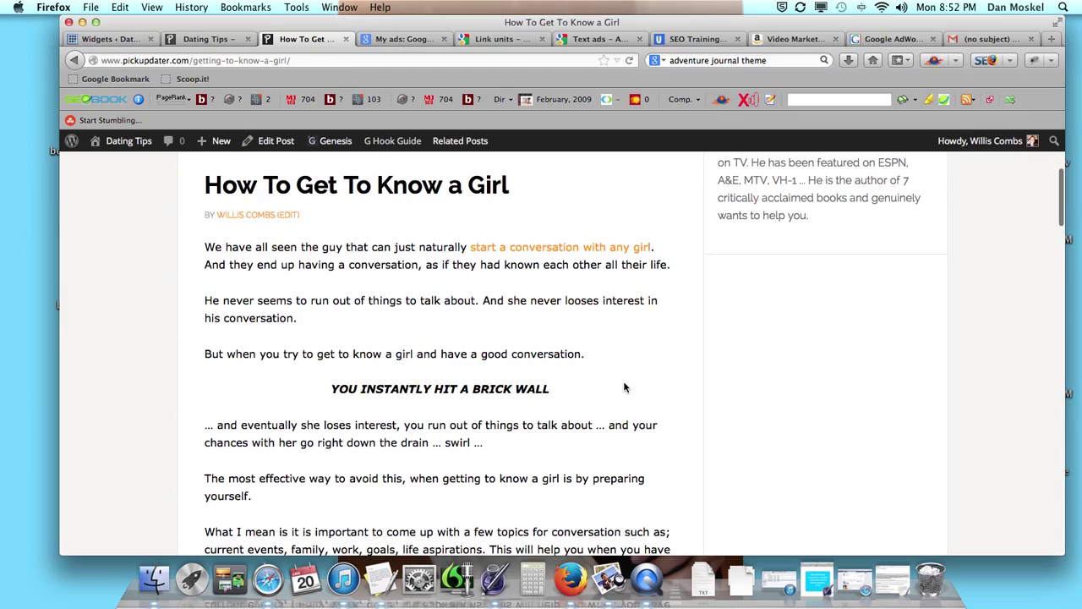
pyautogui.scroll(-6, 899, 304)
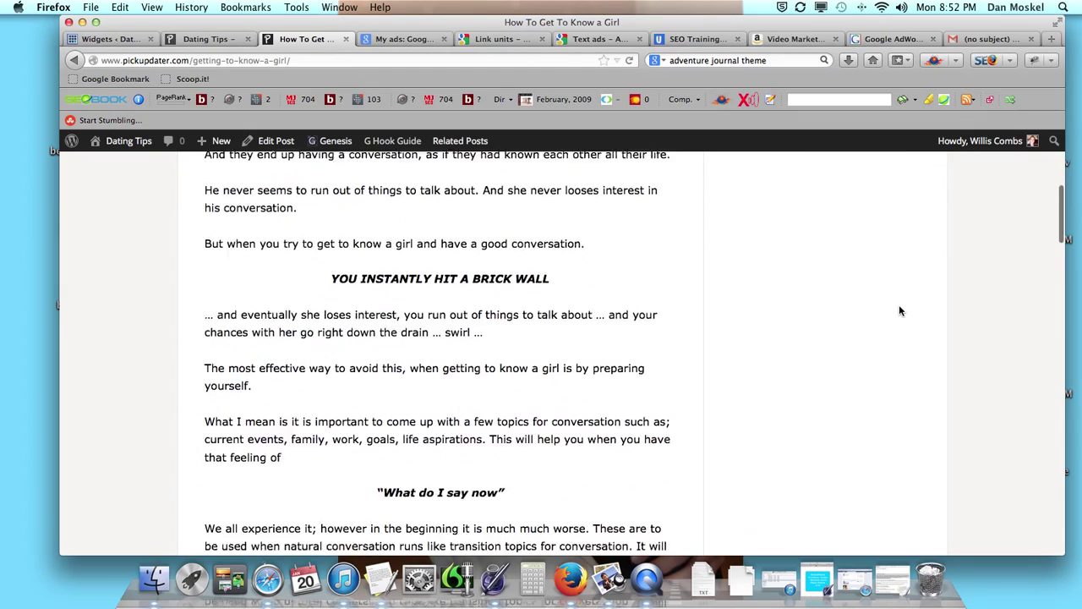
pyautogui.scroll(5, 896, 311)
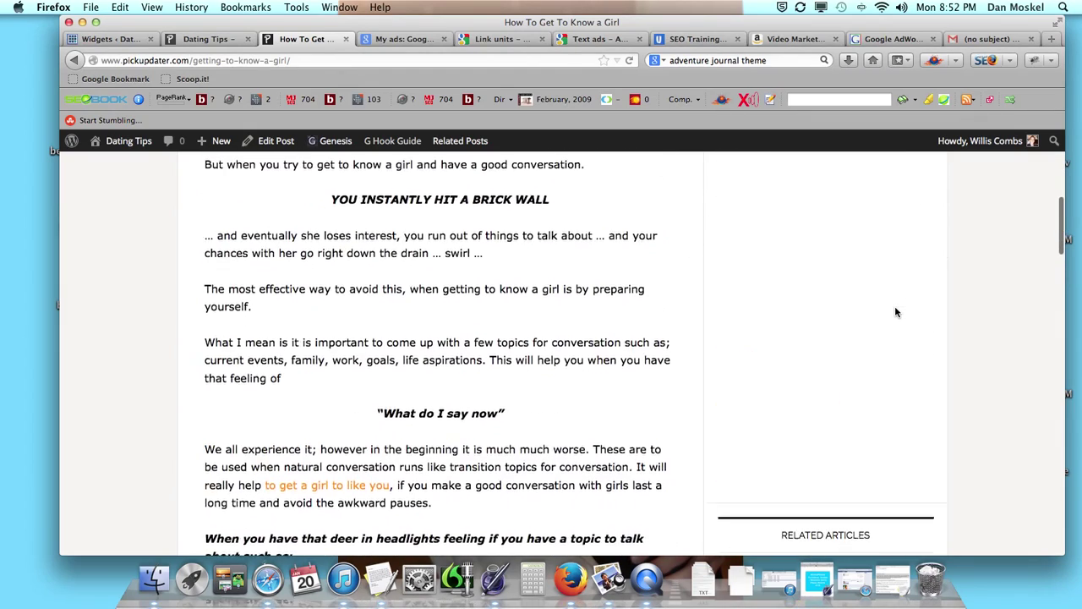
pyautogui.scroll(3, 896, 313)
pyautogui.scroll(-7, 896, 314)
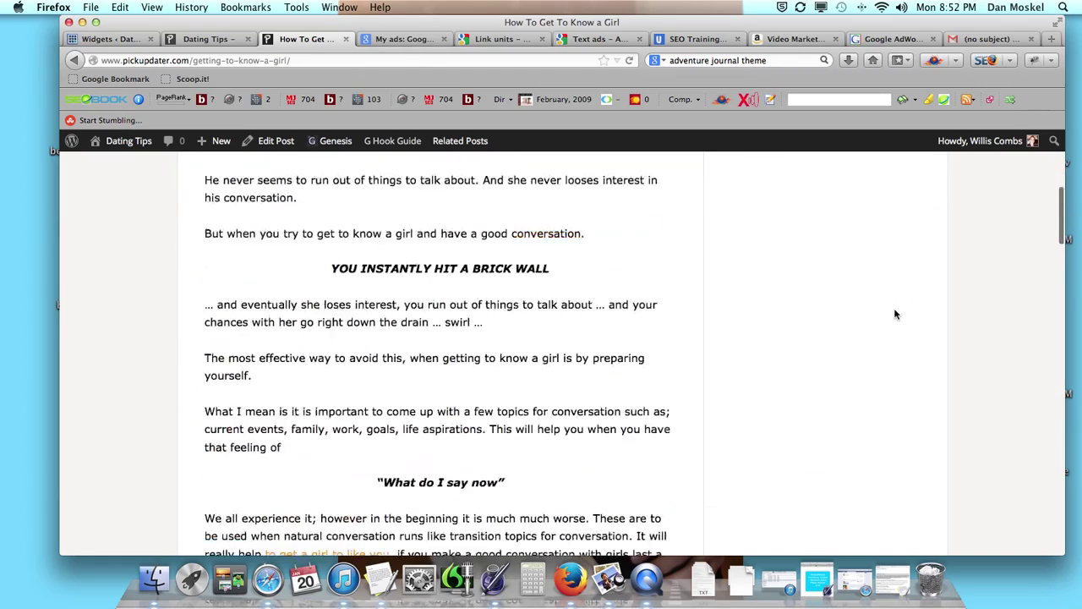
pyautogui.scroll(-5, 894, 313)
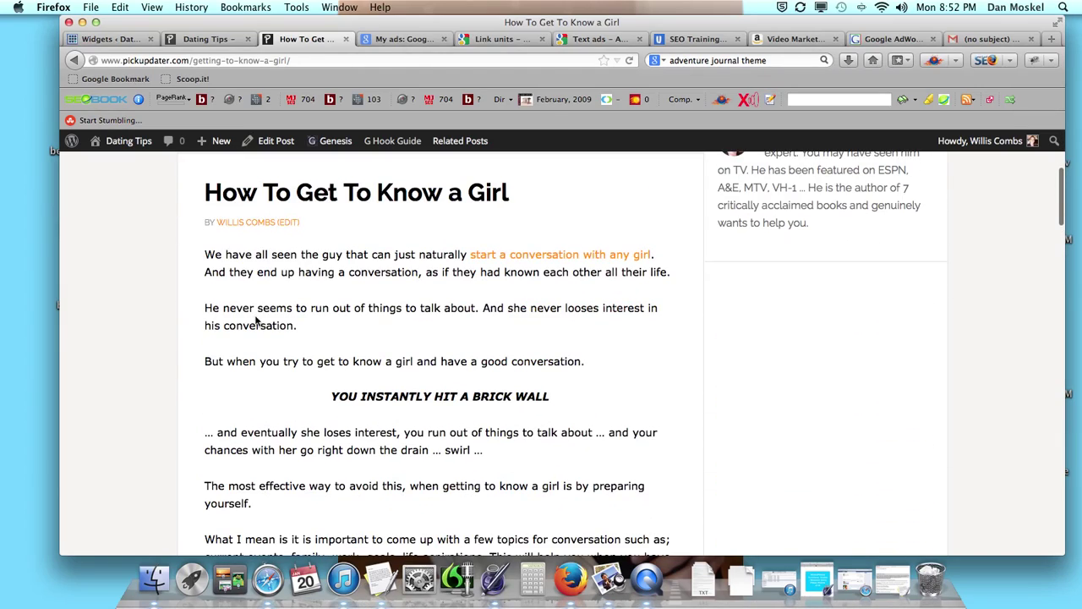
pyautogui.moveTo(203, 255); pyautogui.dragTo(342, 336)
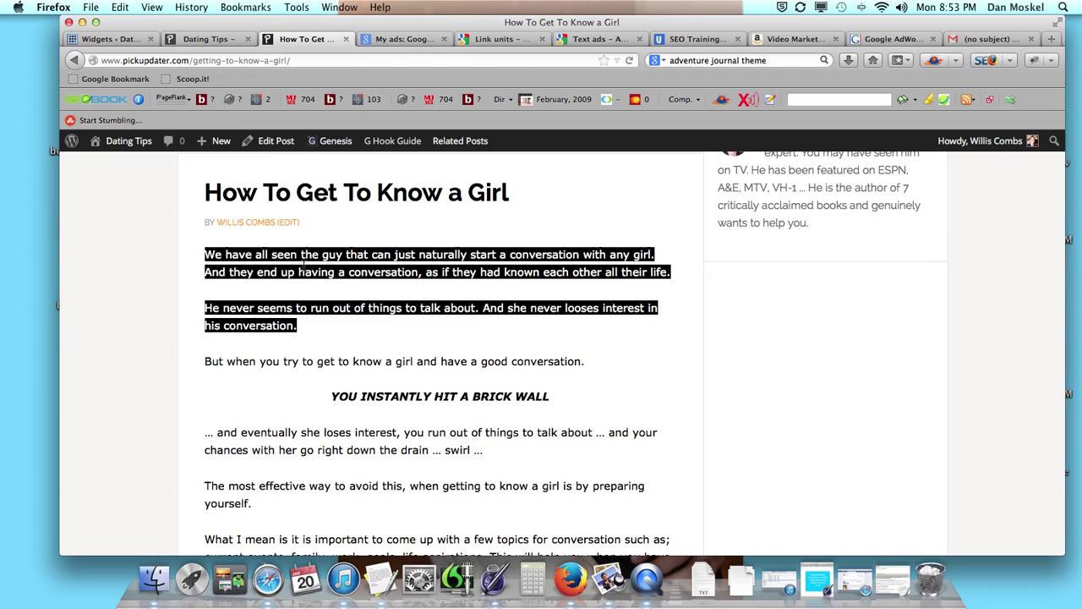
pyautogui.scroll(3, 304, 269)
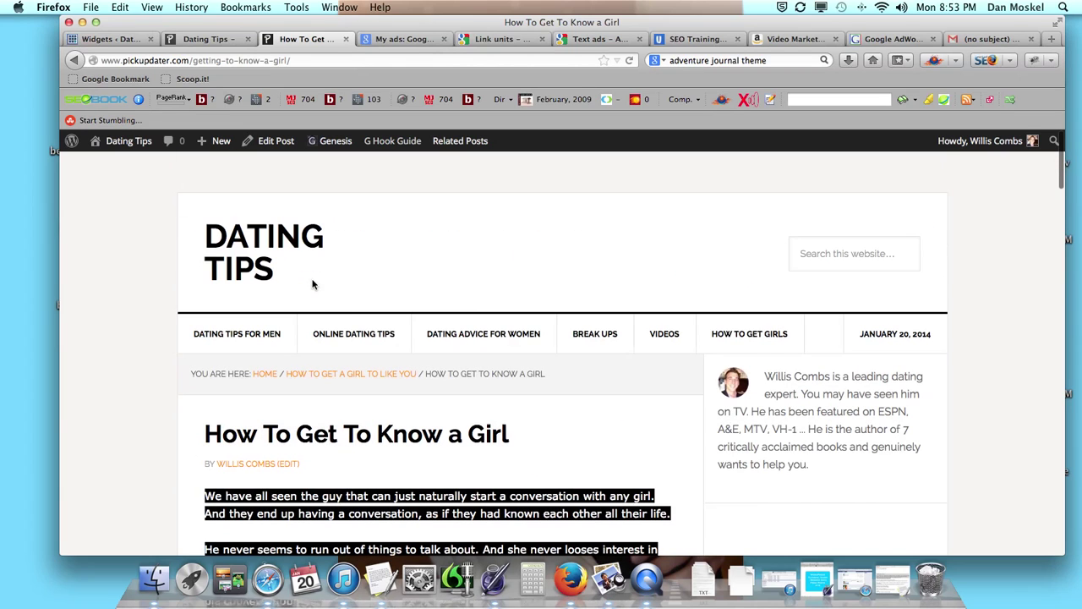
# Scroll through the Online Dating Tips category page, then switch to the SEO Training blog post.
pyautogui.click(358, 333)
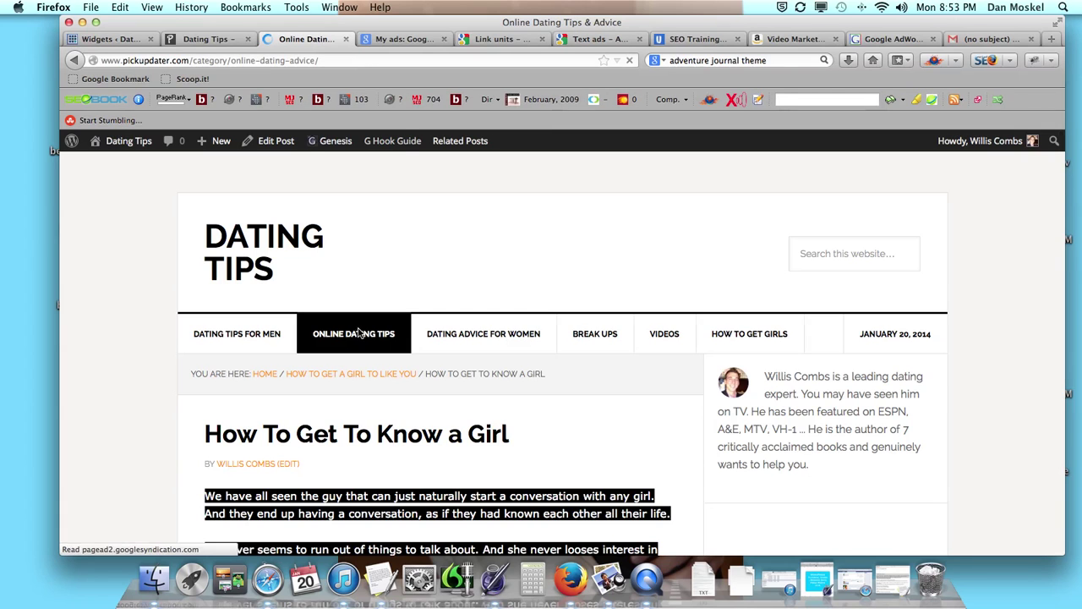
pyautogui.scroll(-3, 479, 335)
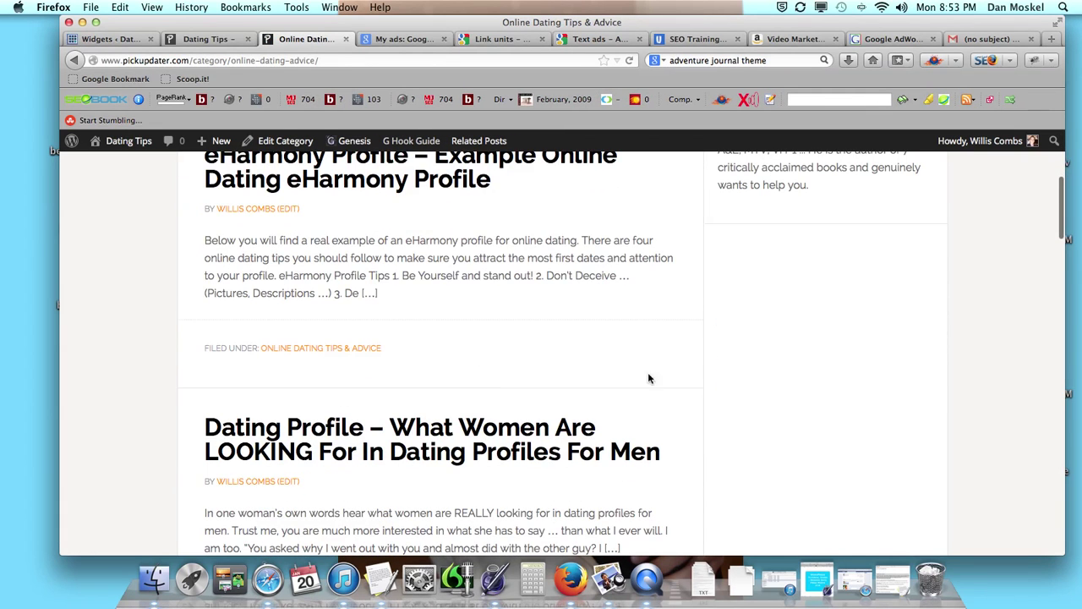
pyautogui.scroll(2, 686, 366)
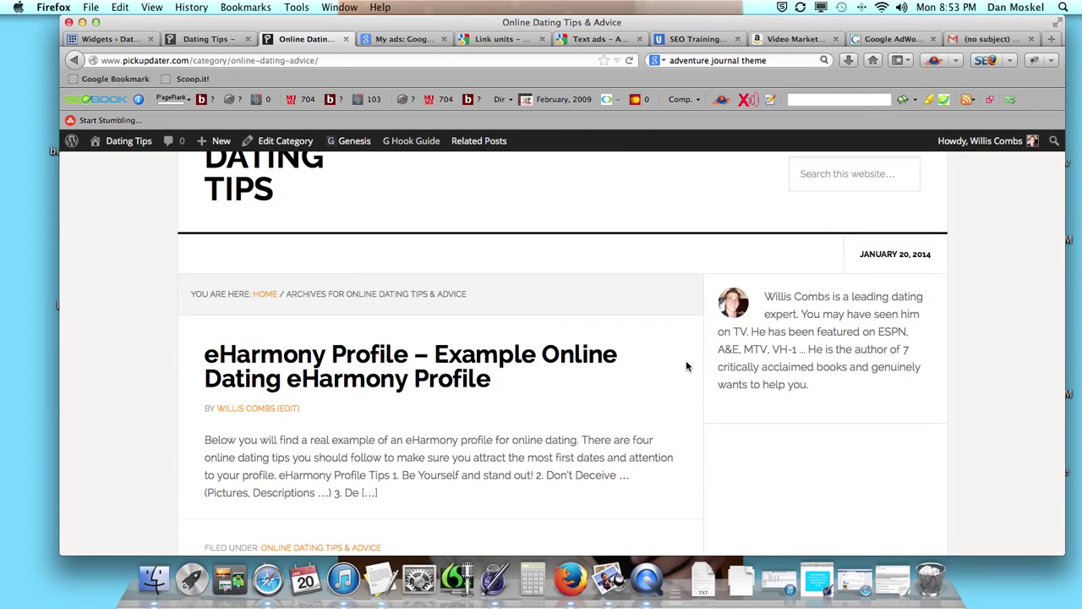
pyautogui.scroll(1, 686, 360)
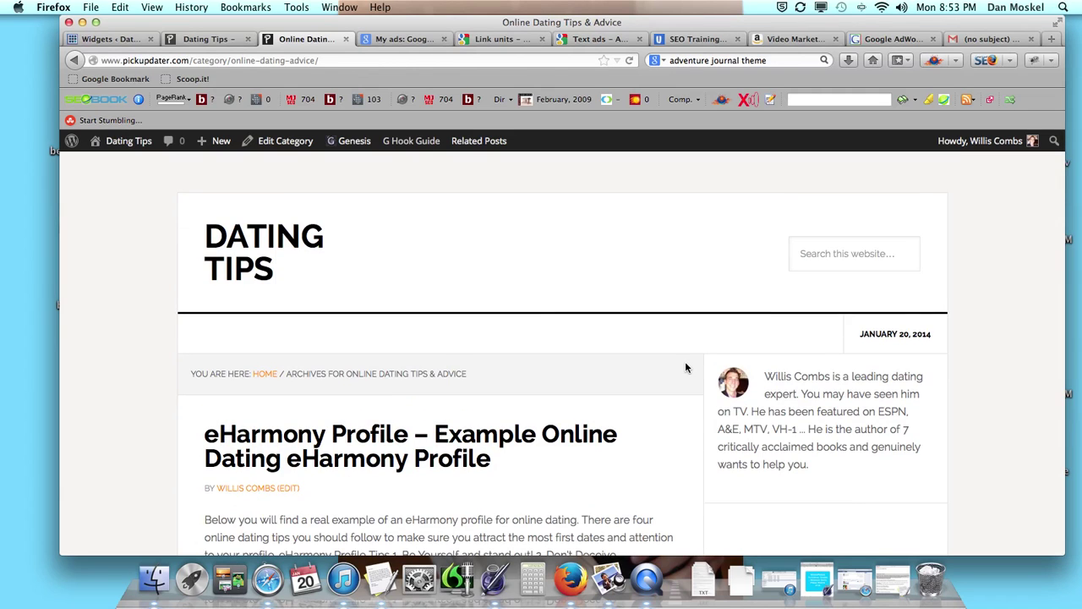
pyautogui.scroll(-2, 684, 367)
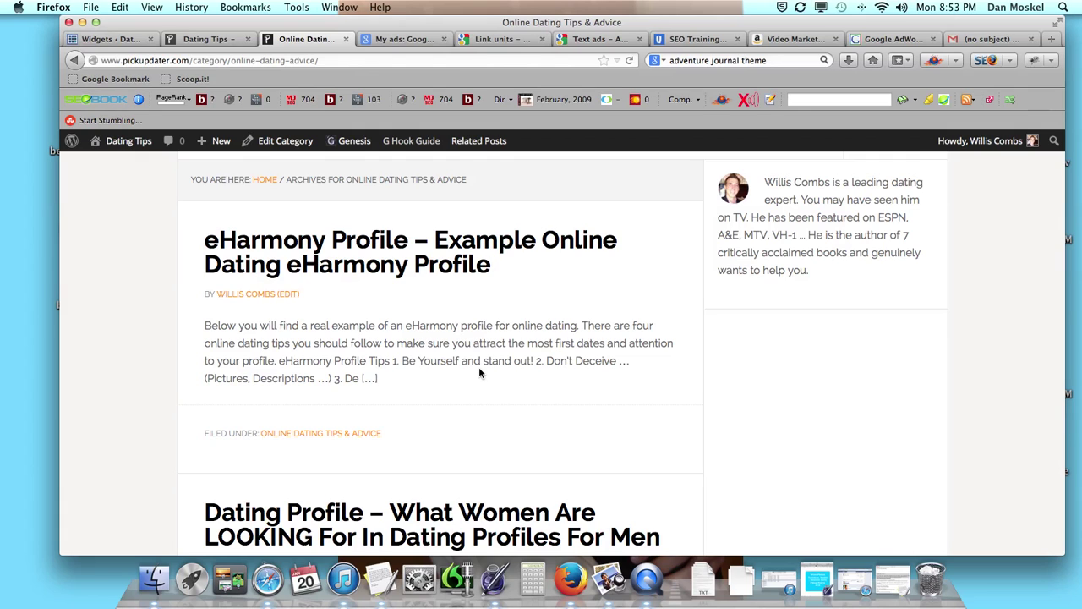
pyautogui.click(700, 39)
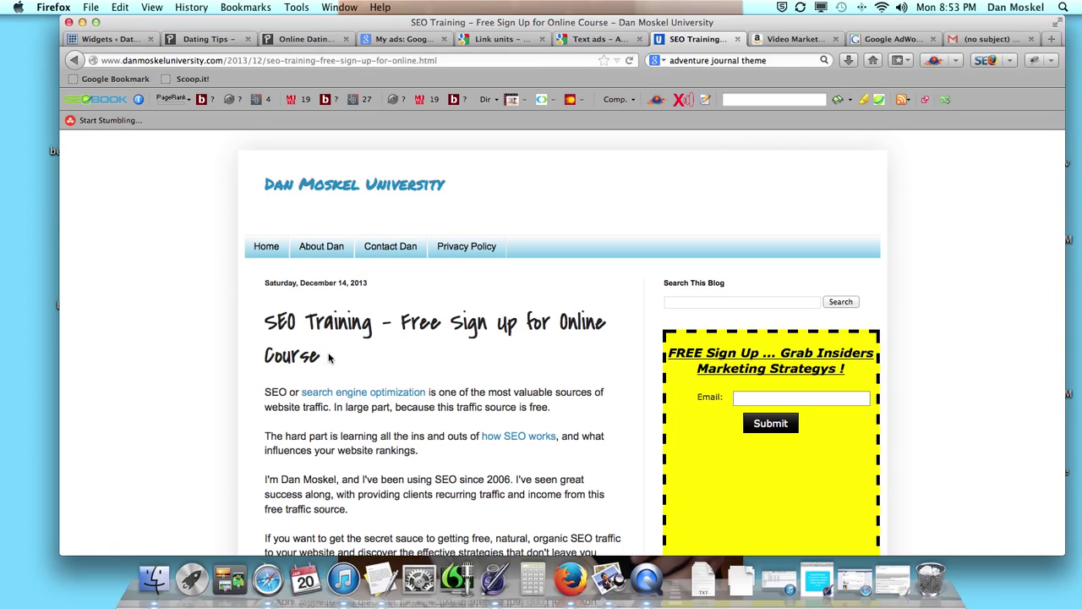
# Select and then deselect the SEO Training post title while scrolling through the post.
pyautogui.moveTo(329, 357); pyautogui.dragTo(264, 329)
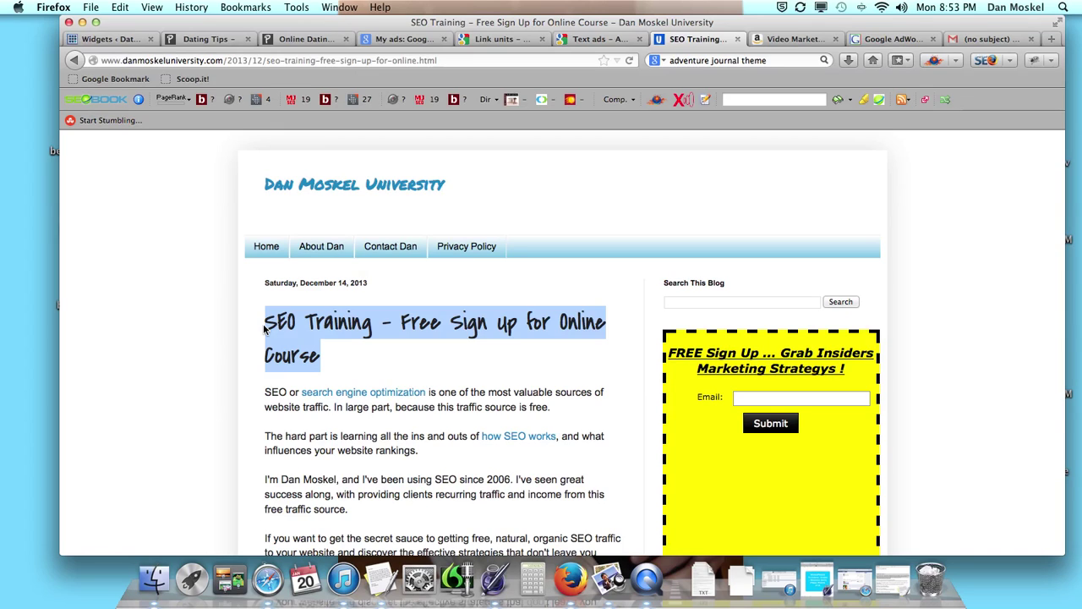
pyautogui.scroll(-3, 472, 312)
pyautogui.click(464, 299)
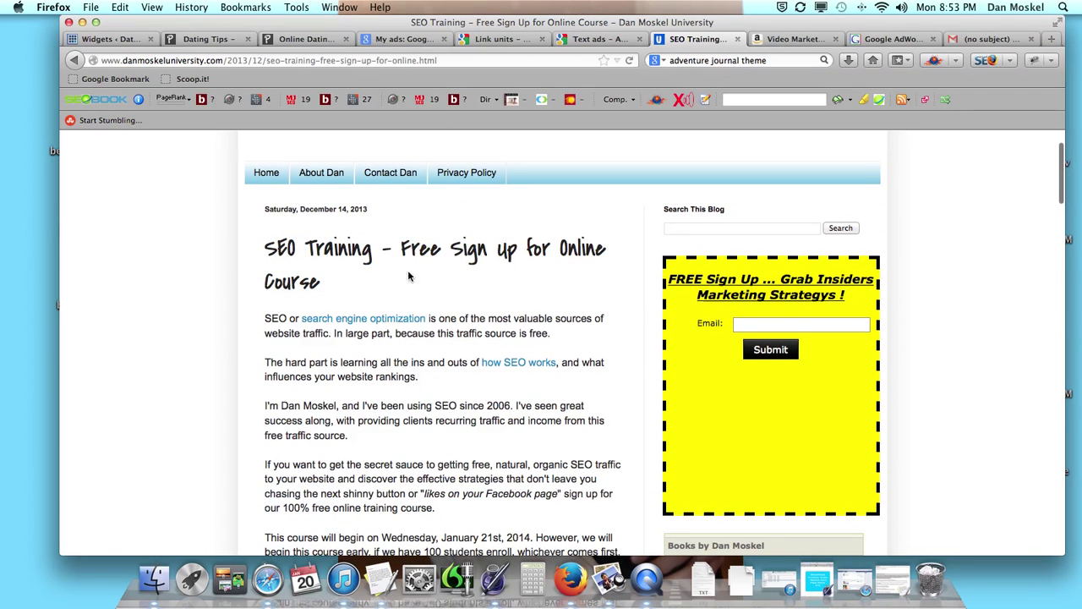
pyautogui.scroll(-2, 412, 295)
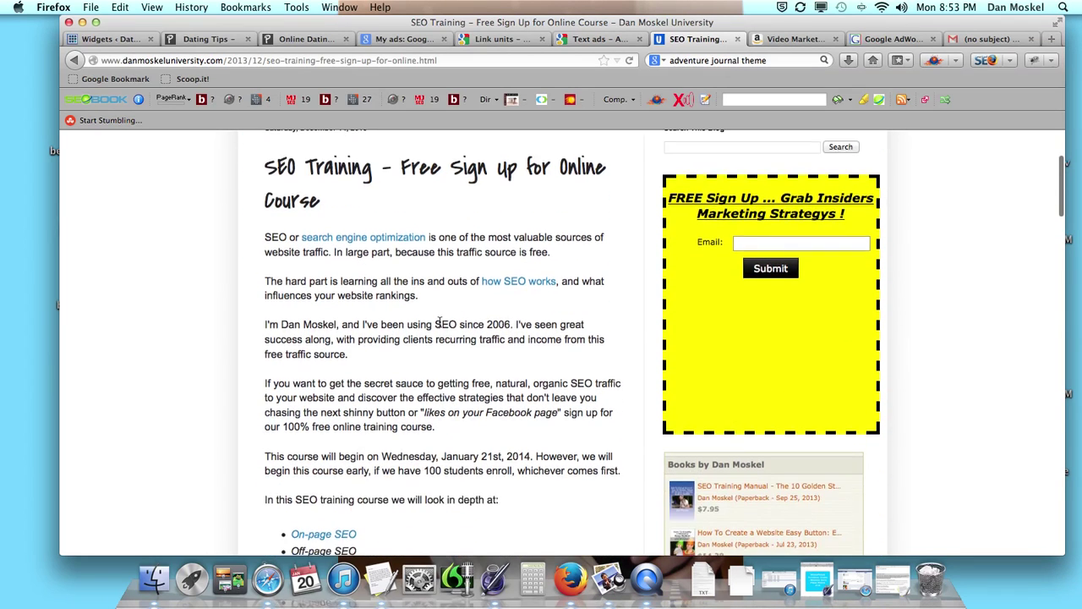
pyautogui.scroll(4, 437, 322)
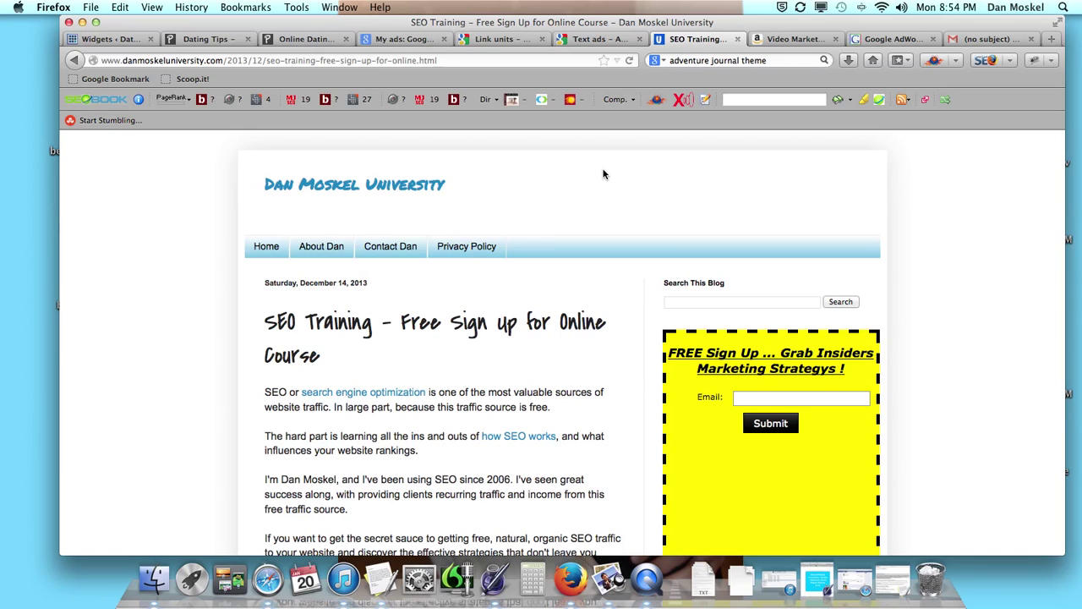
# Pass through the AdSense and SEO Training tabs to the Video Marketing for Entrepreneurs Amazon page.
pyautogui.click(409, 40)
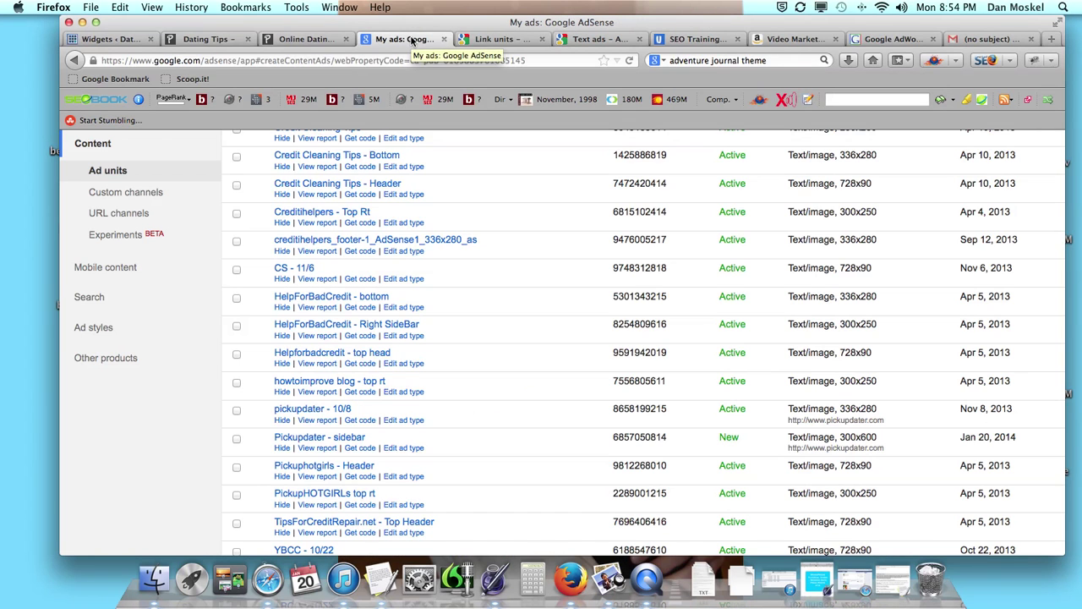
pyautogui.click(698, 39)
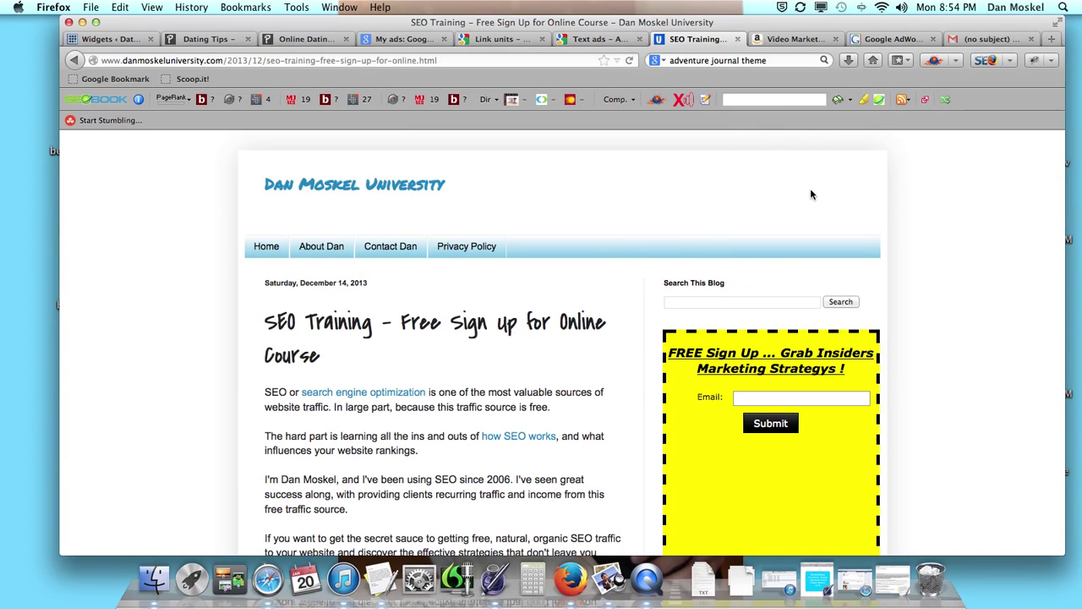
pyautogui.click(790, 39)
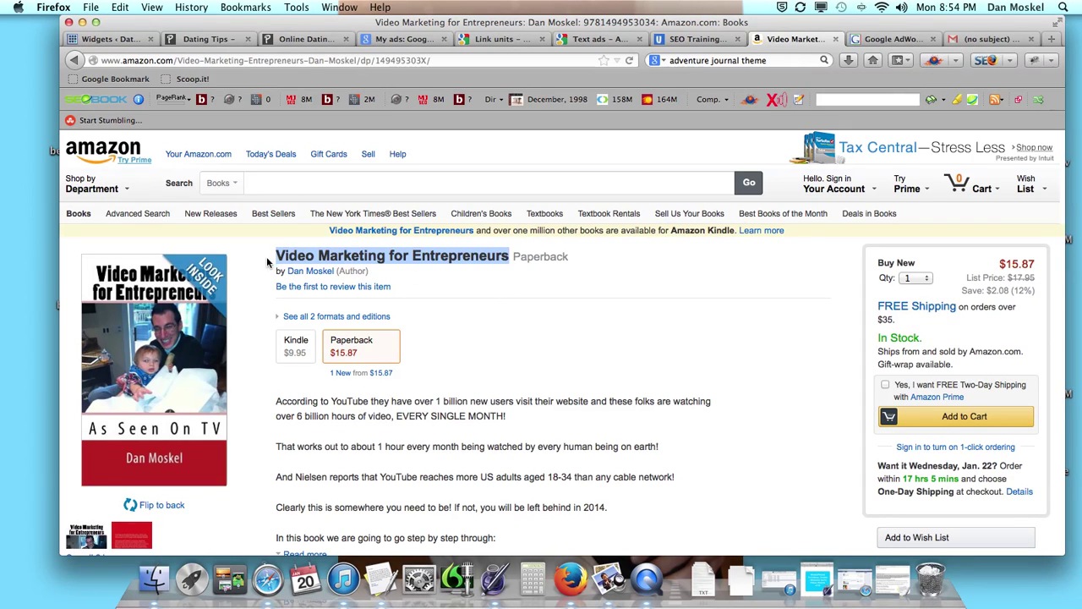
pyautogui.moveTo(275, 255); pyautogui.dragTo(508, 252)
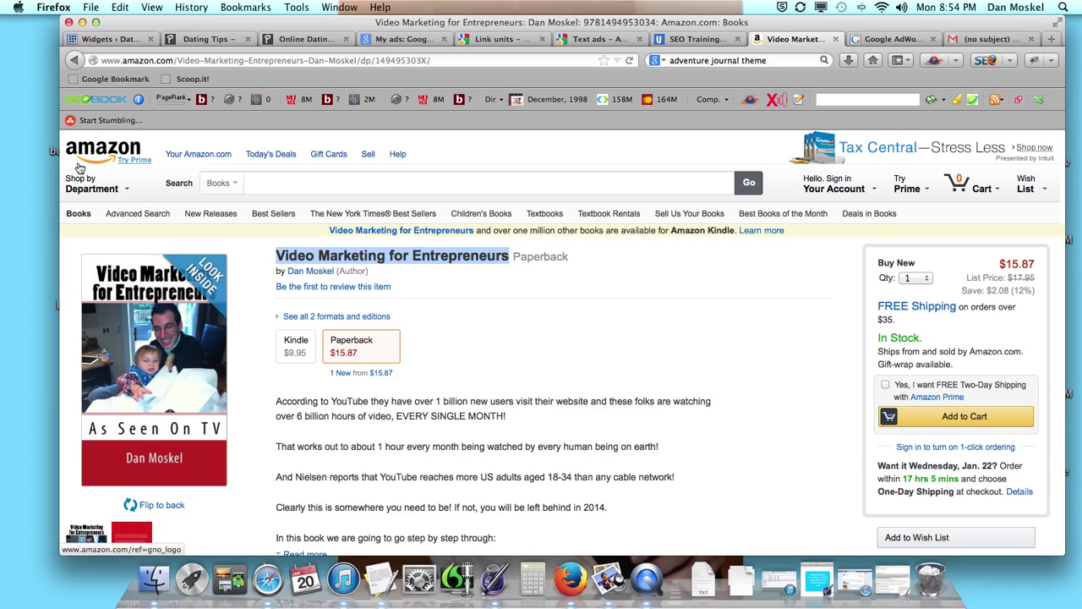
pyautogui.click(612, 346)
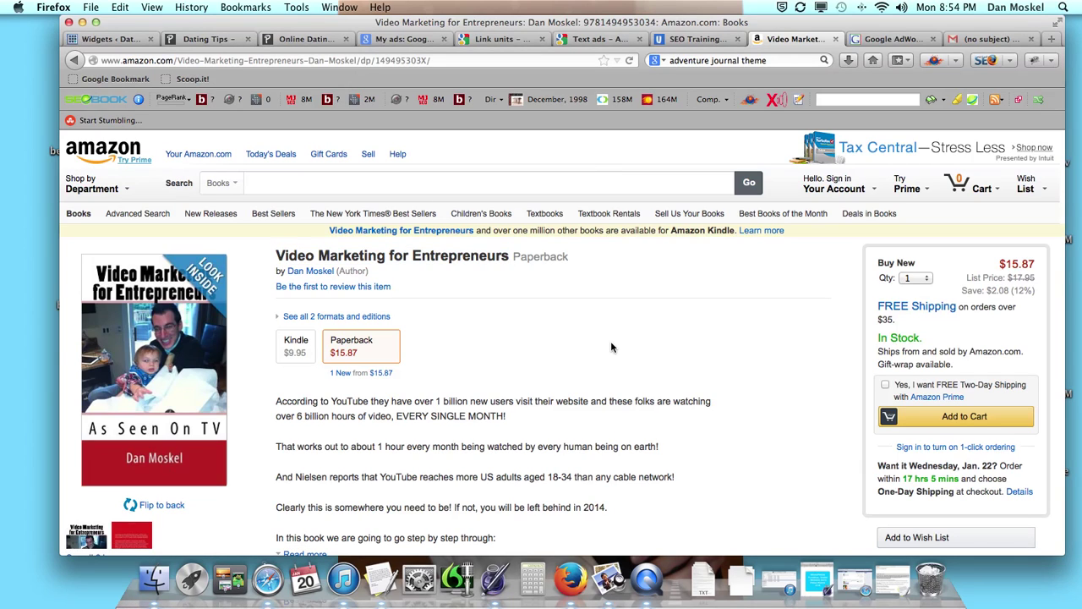